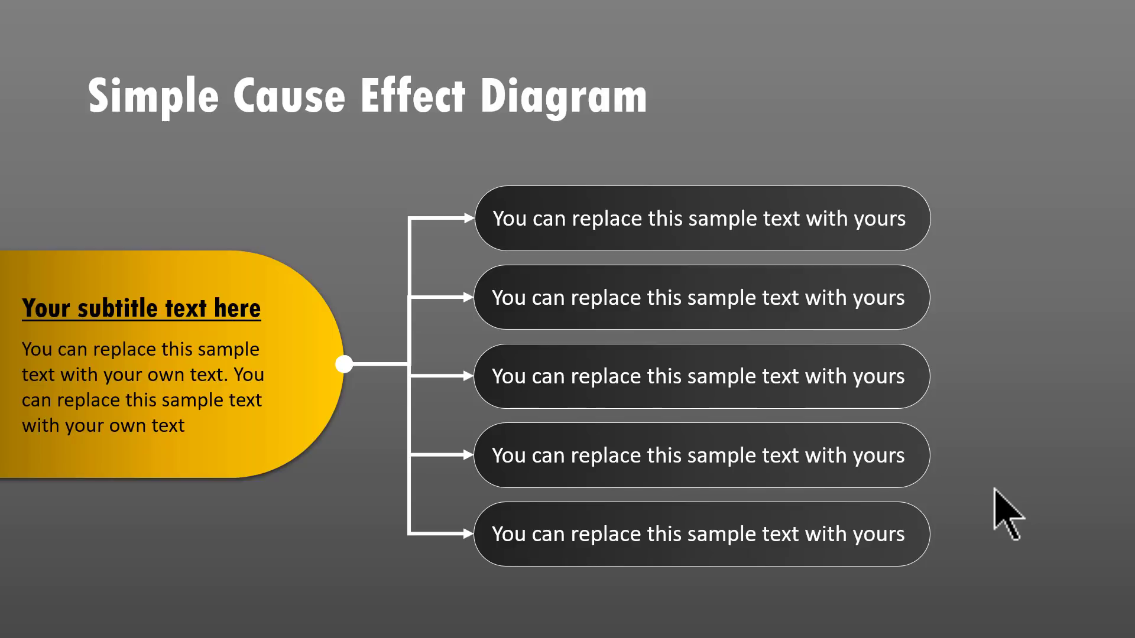
Step: Exit the slideshow and return to editing slide 3, which holds only its title
key("Escape")
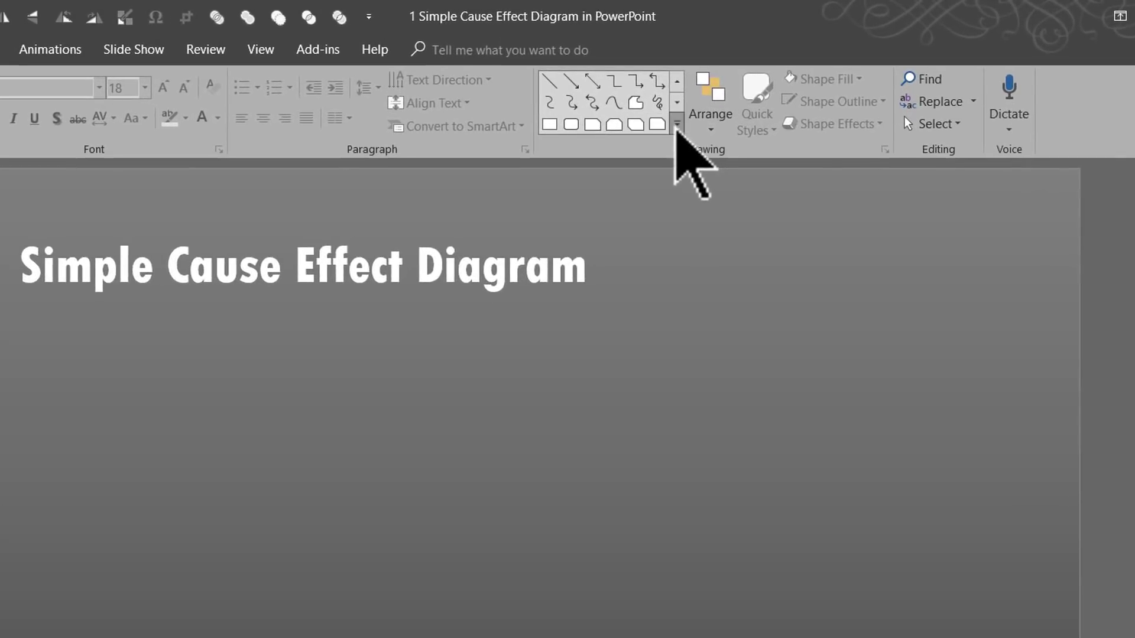
Step: Draw a Top Corners Rounded rectangle and round its top into a full semicircular arch
left_click(696, 90)
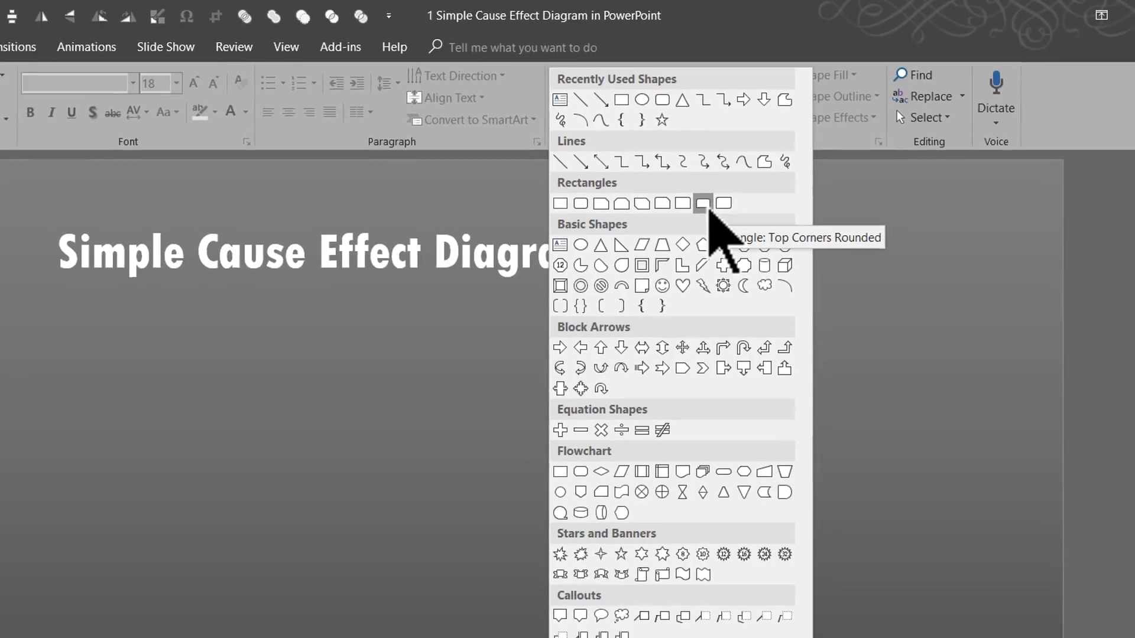
left_click(700, 214)
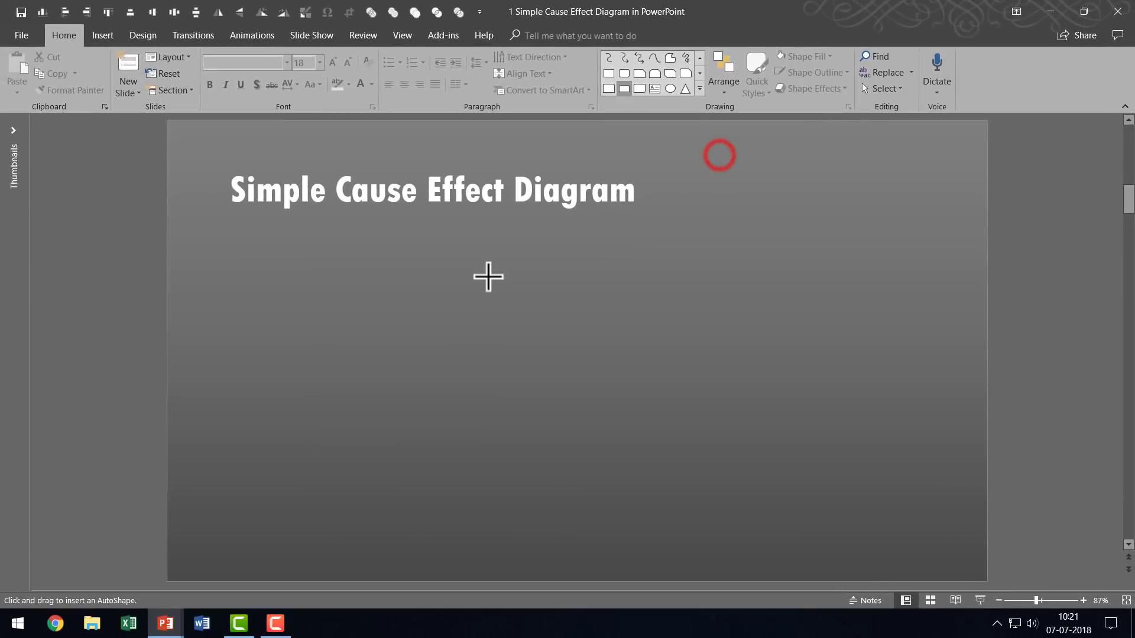
left_click_drag(488, 276, 671, 455)
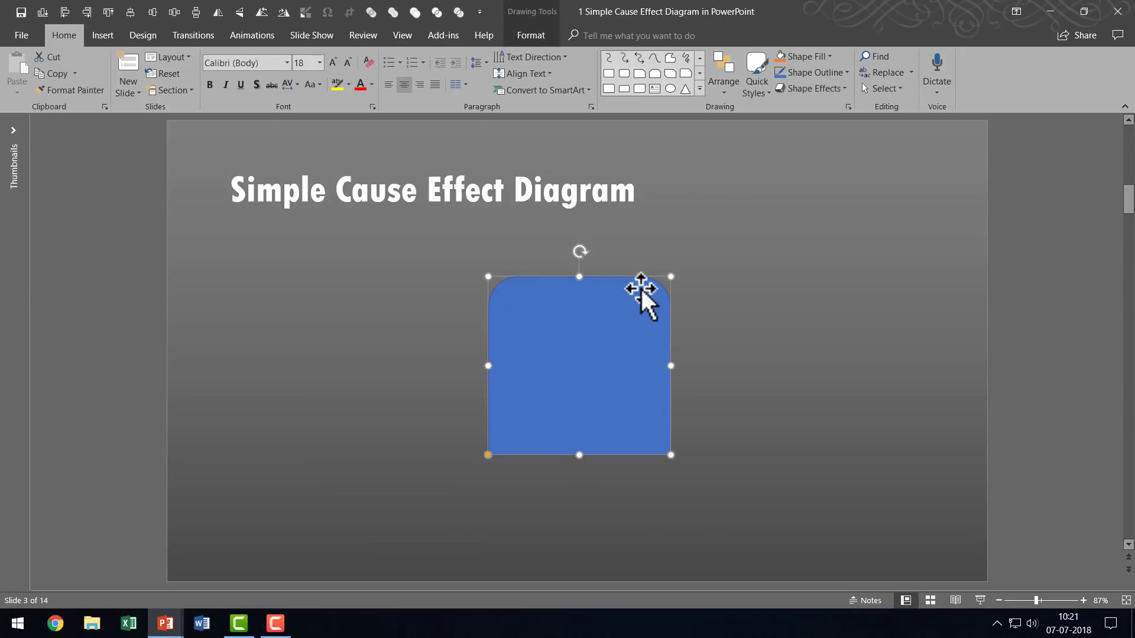
left_click_drag(642, 276, 543, 275)
Step: Rotate the arch 90° right into a D, move it to the left edge and widen it
left_click(725, 78)
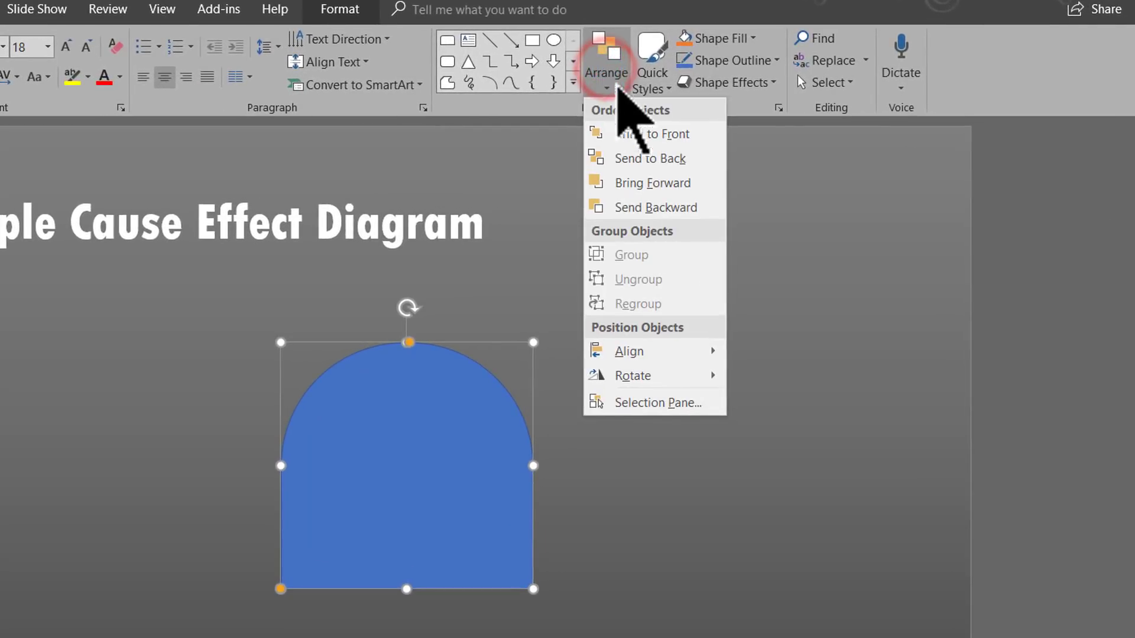
left_click(654, 375)
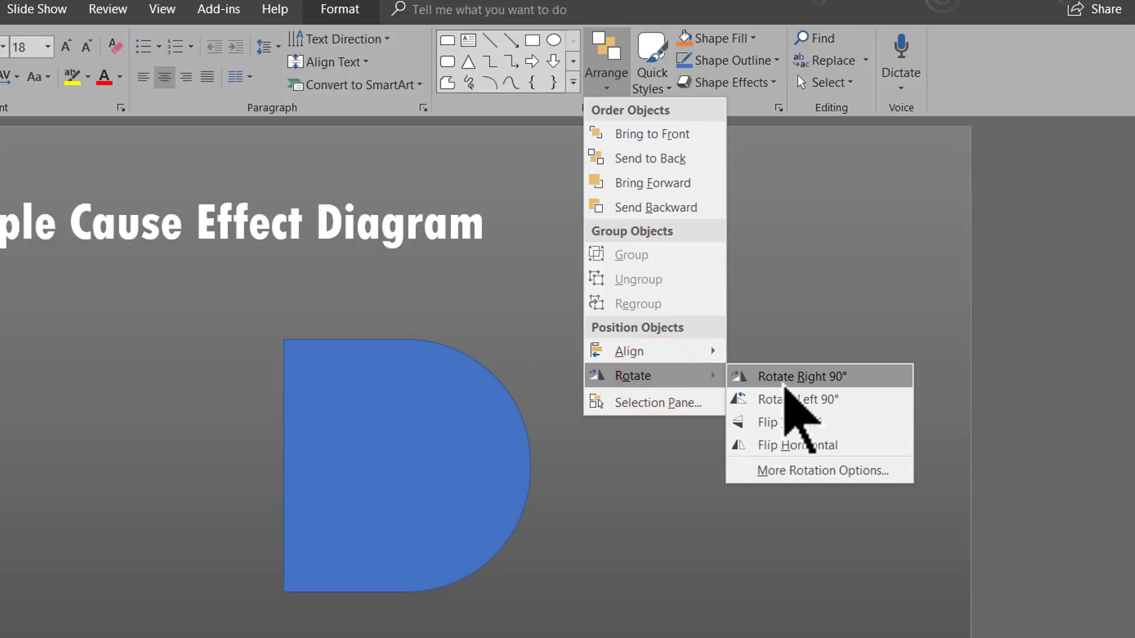
left_click(783, 382)
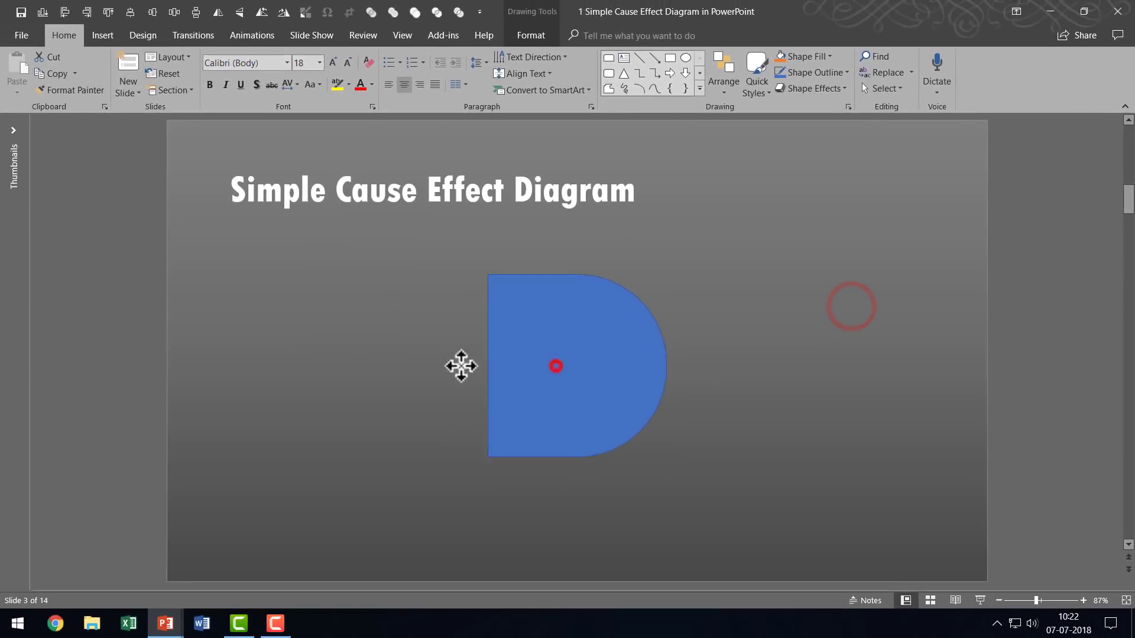
left_click_drag(555, 366, 233, 373)
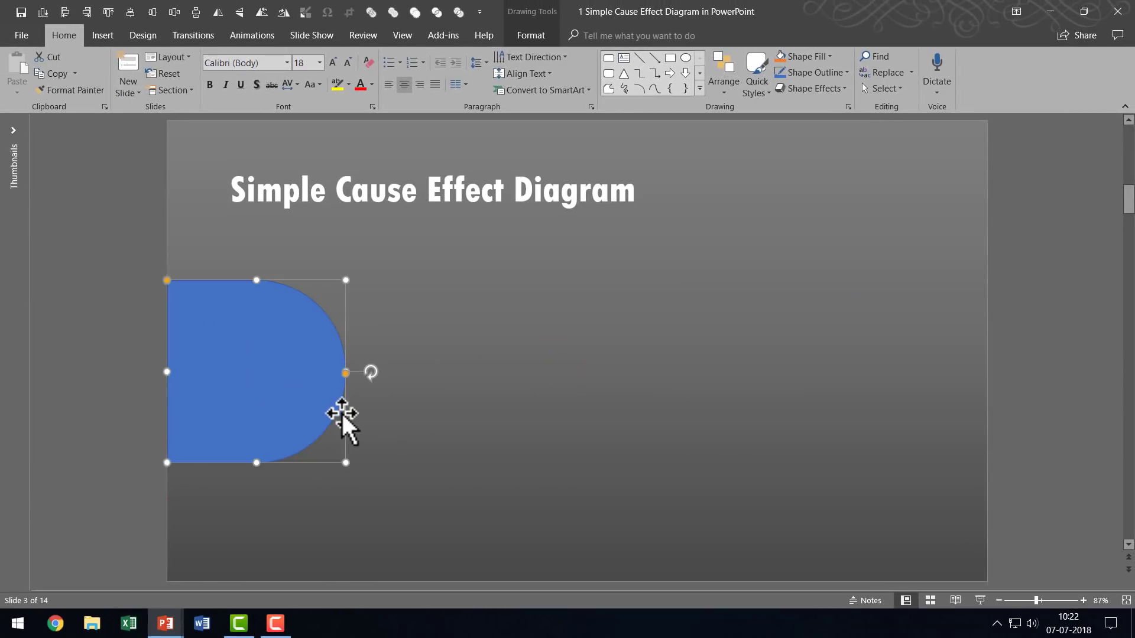
left_click_drag(346, 463, 391, 464)
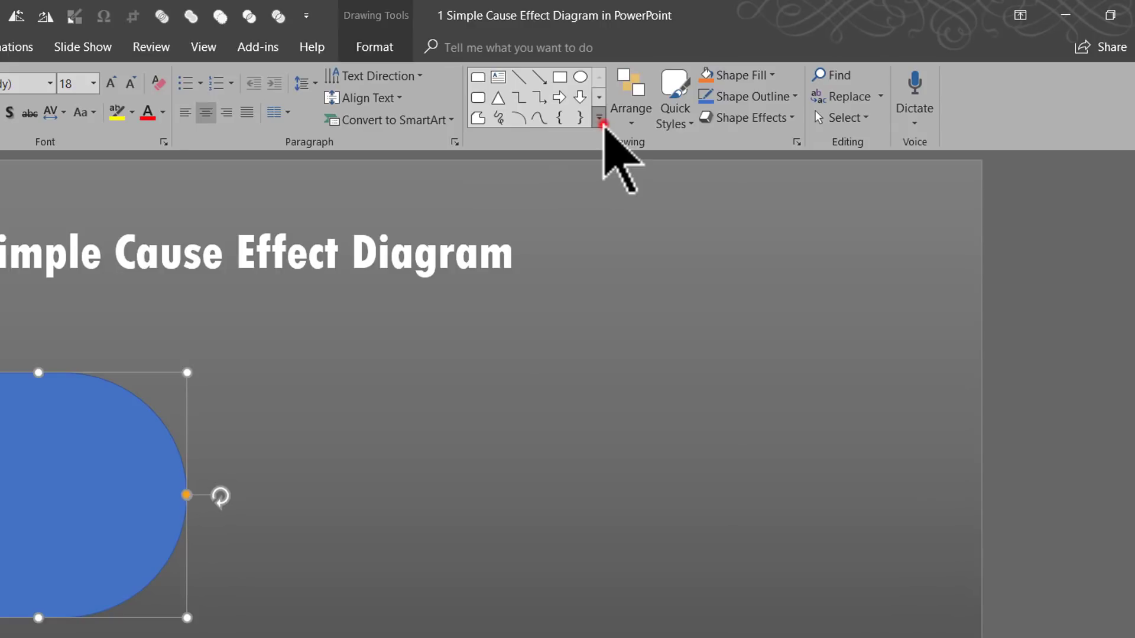
Step: Draw a rounded rectangle right of the D shape, round its ends fully and make it thinner
left_click(683, 97)
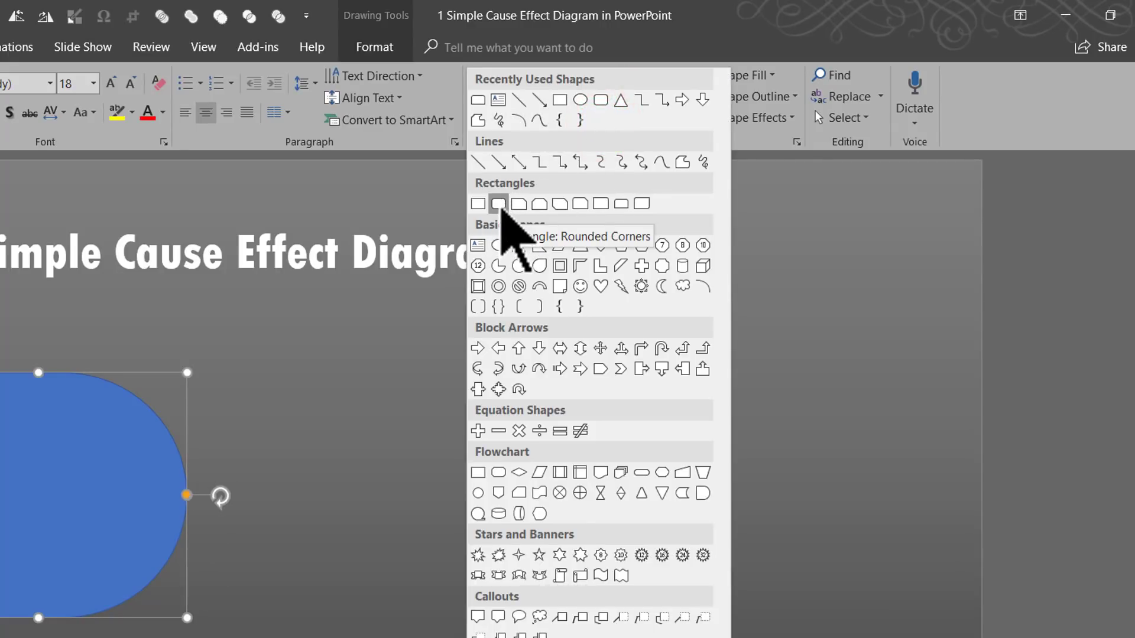
left_click(499, 203)
left_click_drag(365, 345, 804, 427)
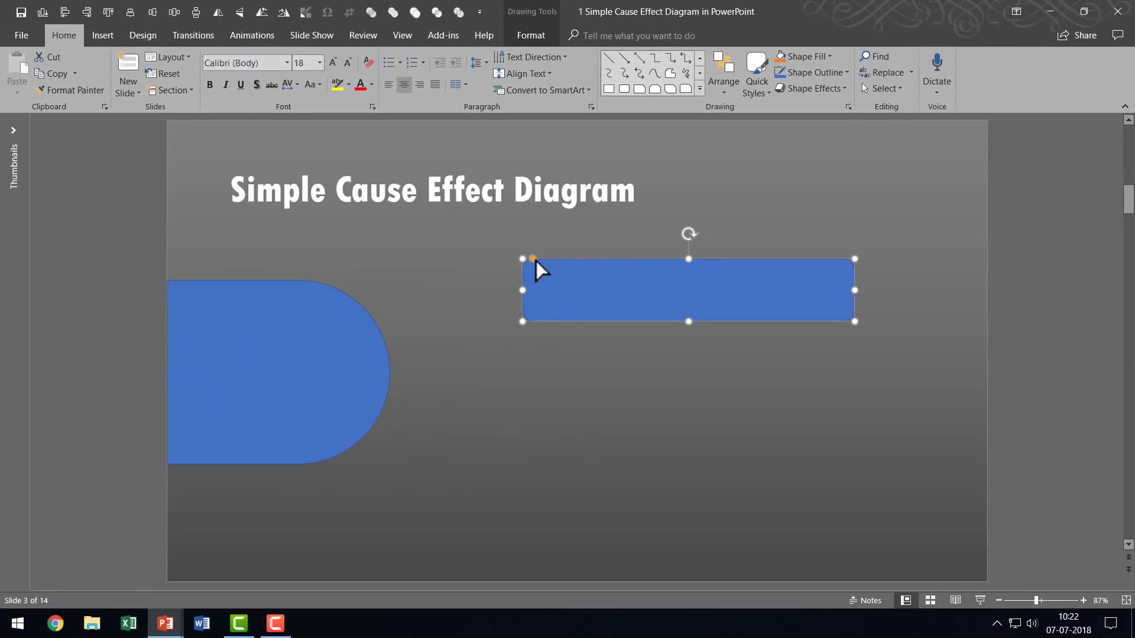
left_click_drag(535, 261, 536, 262)
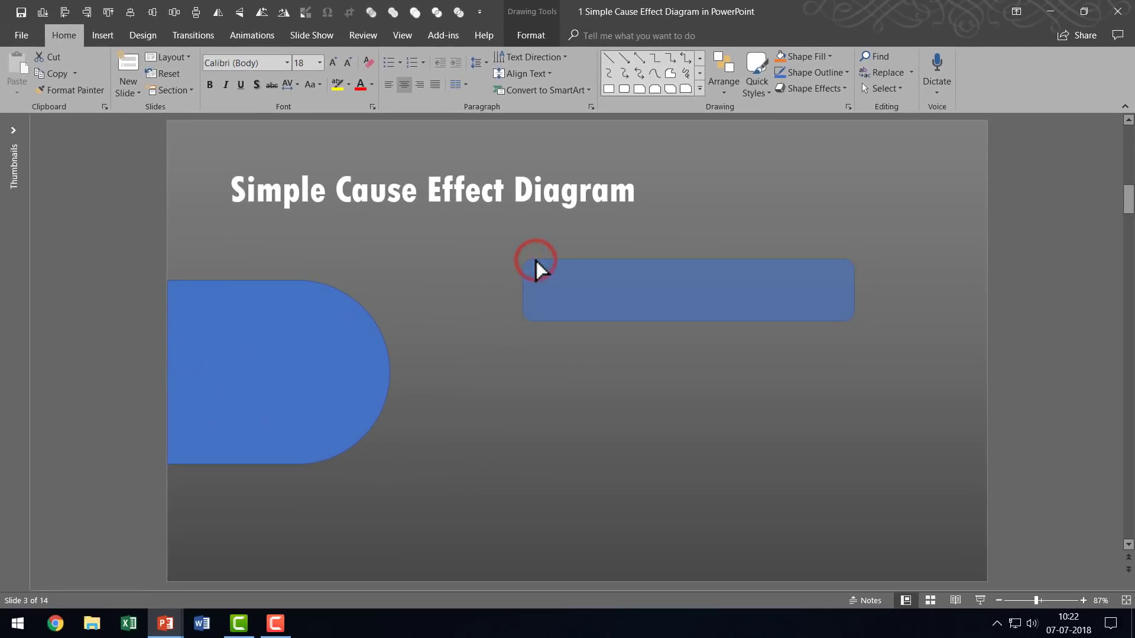
left_click_drag(699, 275, 699, 274)
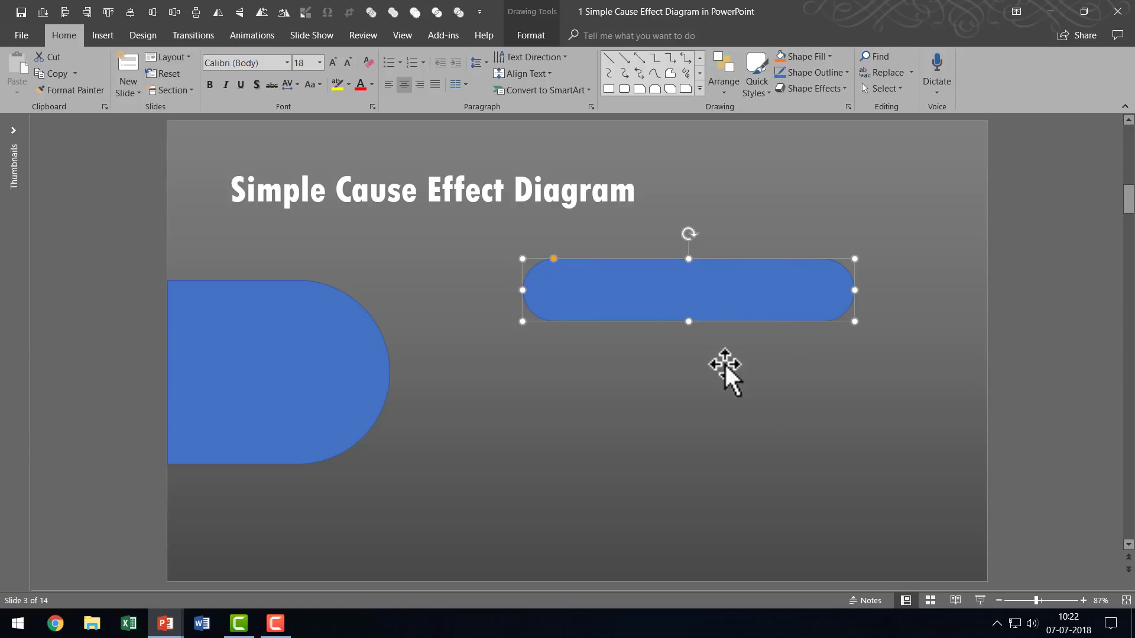
left_click_drag(687, 322, 695, 304)
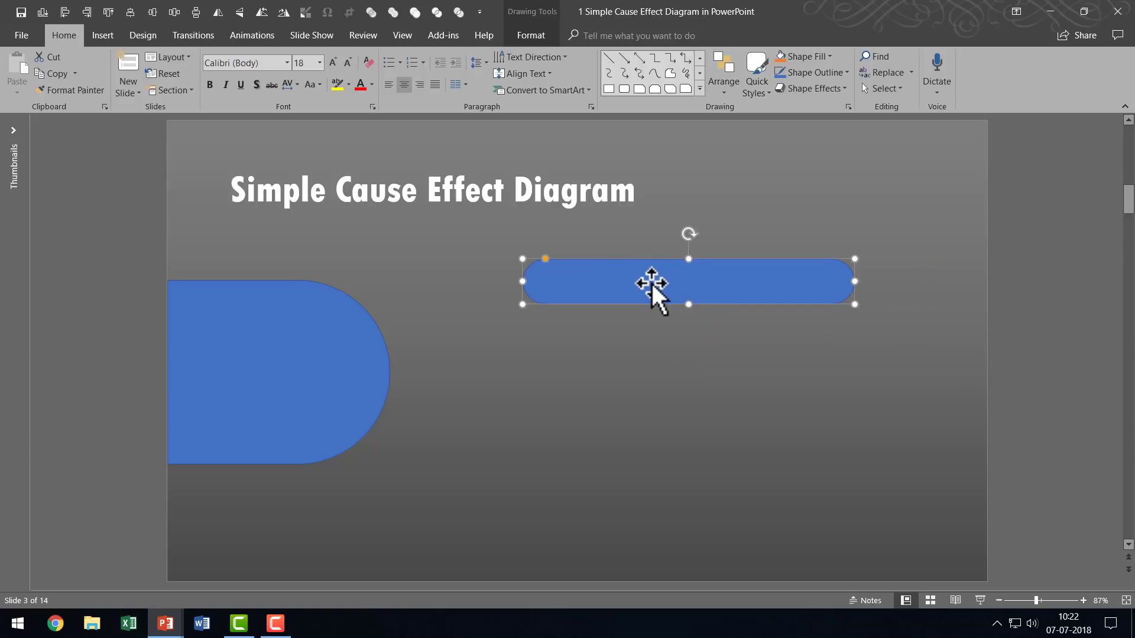
Step: Type 'You can replace this sample text with yours' into the pill
type("You can r")
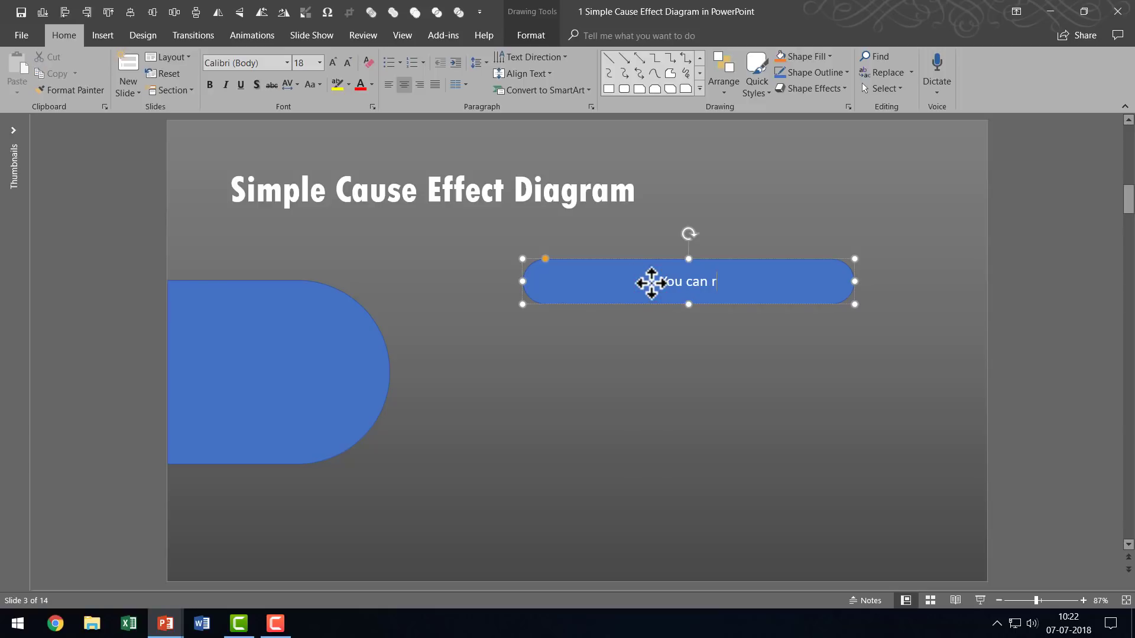
type("eplace this sample")
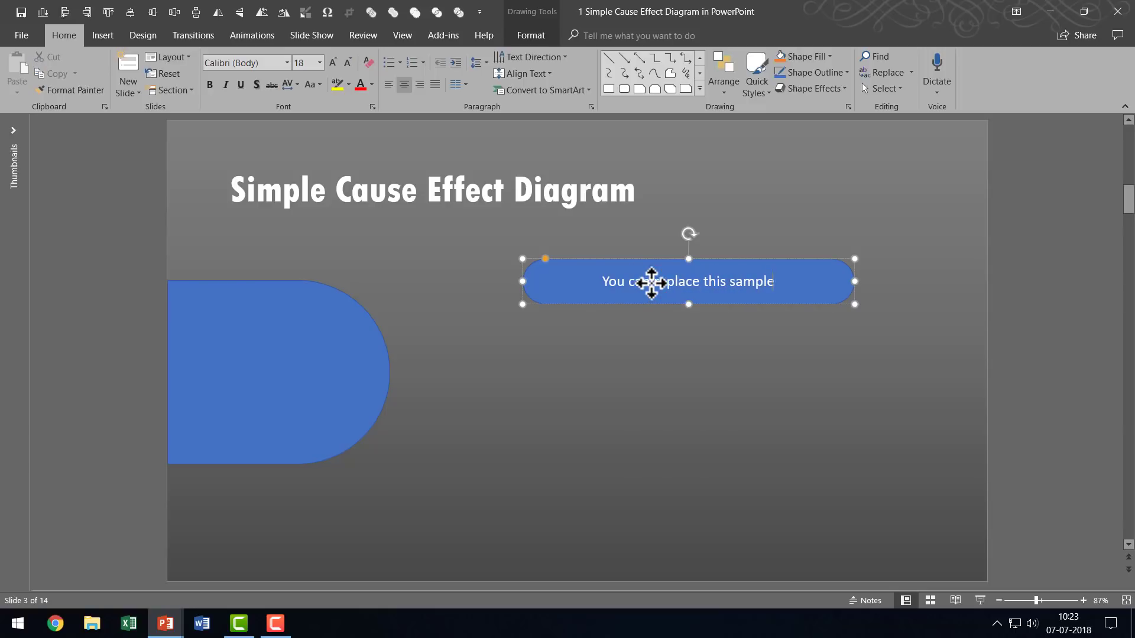
type(" textwith")
key("BackSpace")
key("BackSpace")
key("BackSpace")
key("BackSpace")
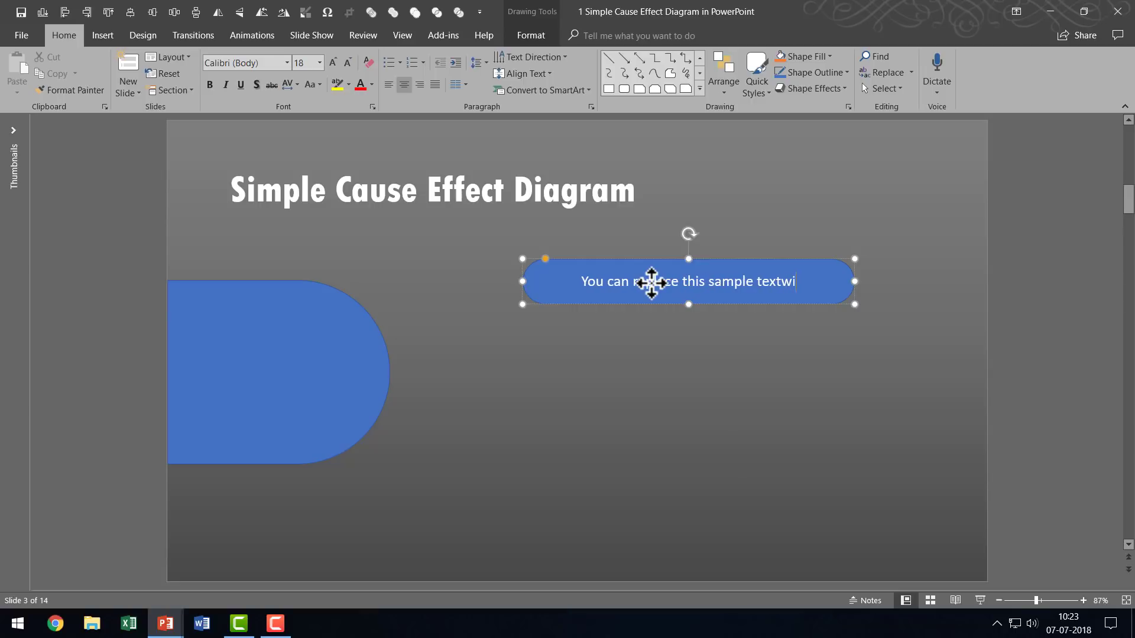
type("with yours")
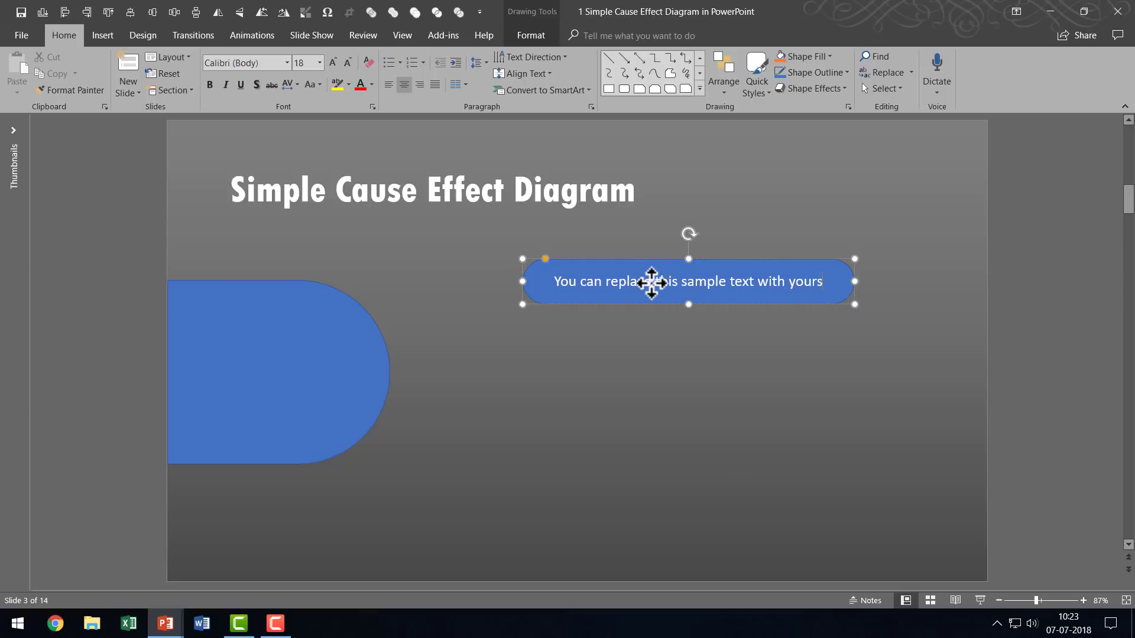
left_click(842, 257)
Step: Fill the pill with dark grey and a dark linear gradient
left_click(837, 270)
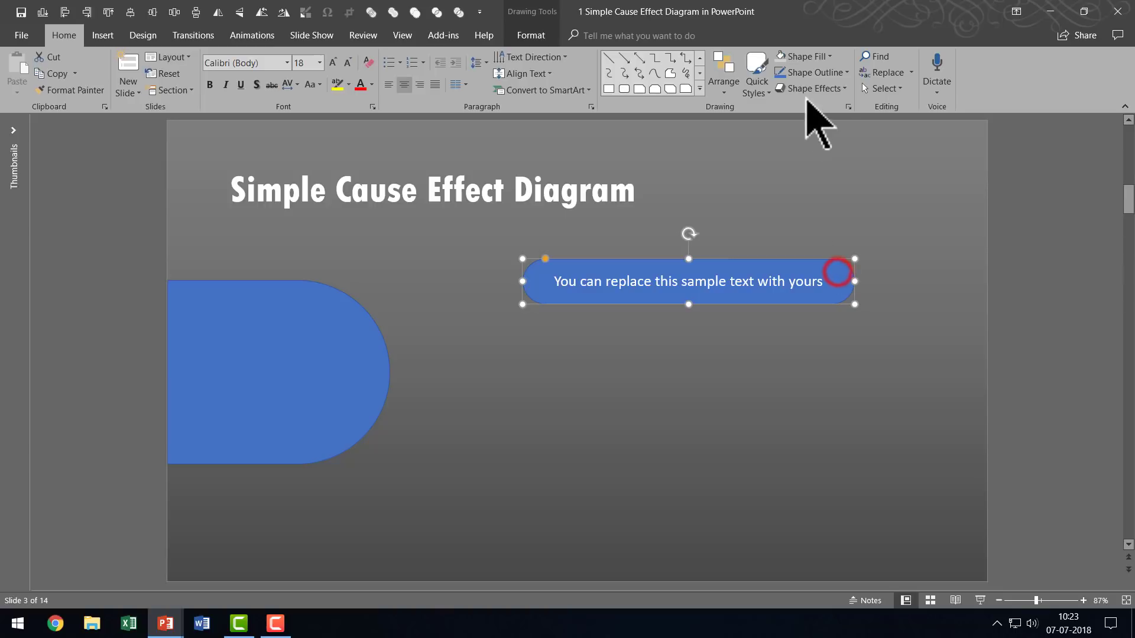
left_click(811, 56)
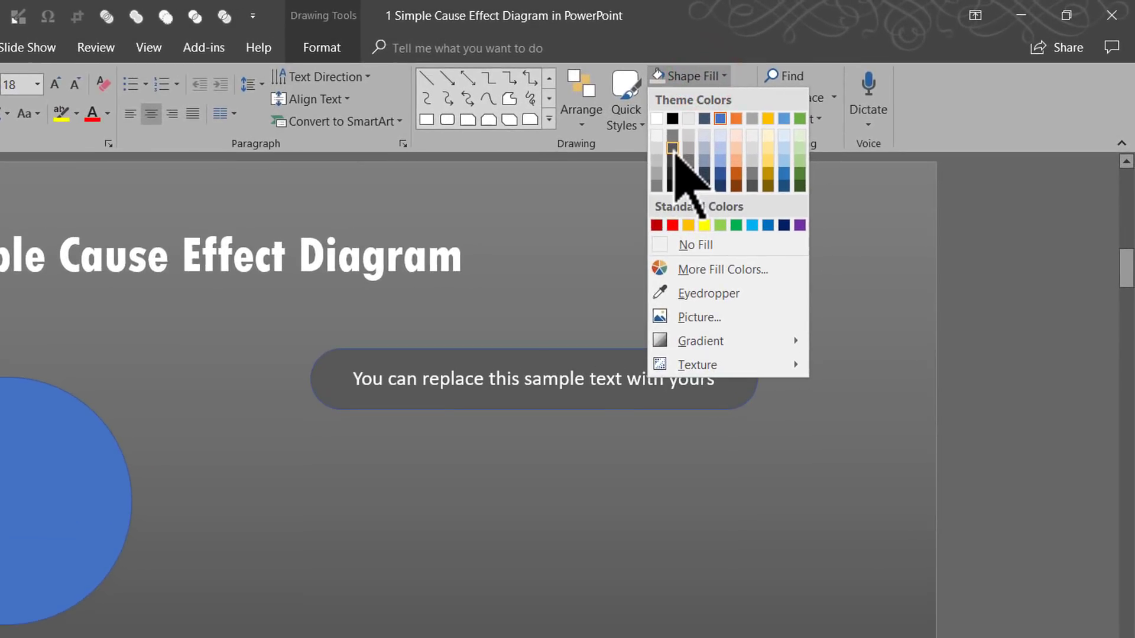
left_click(762, 123)
left_click(710, 77)
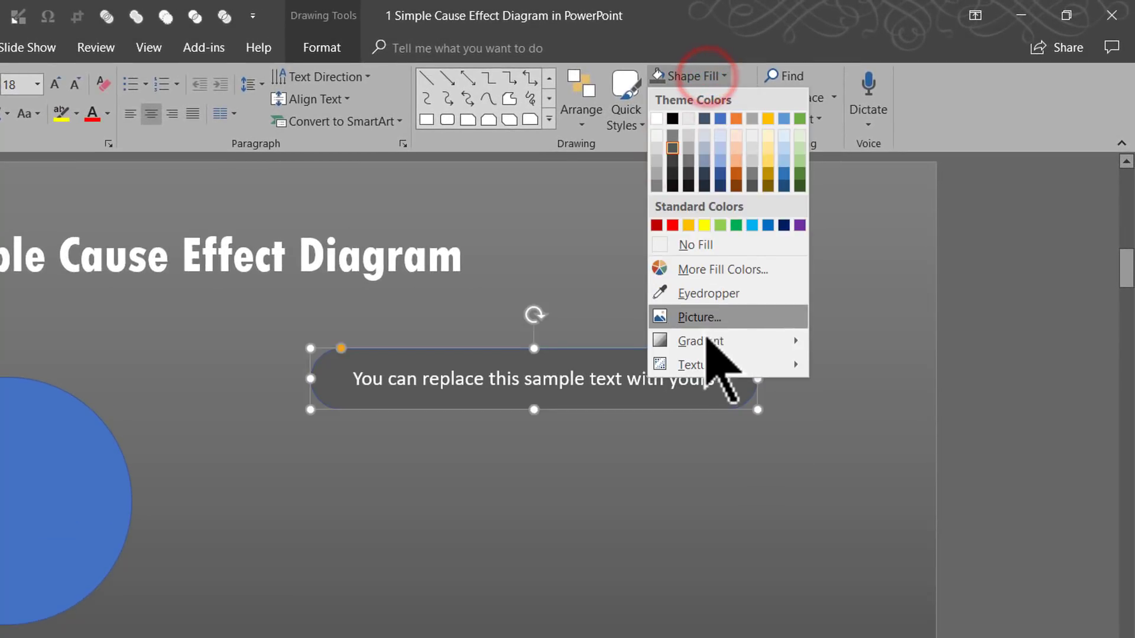
left_click(704, 342)
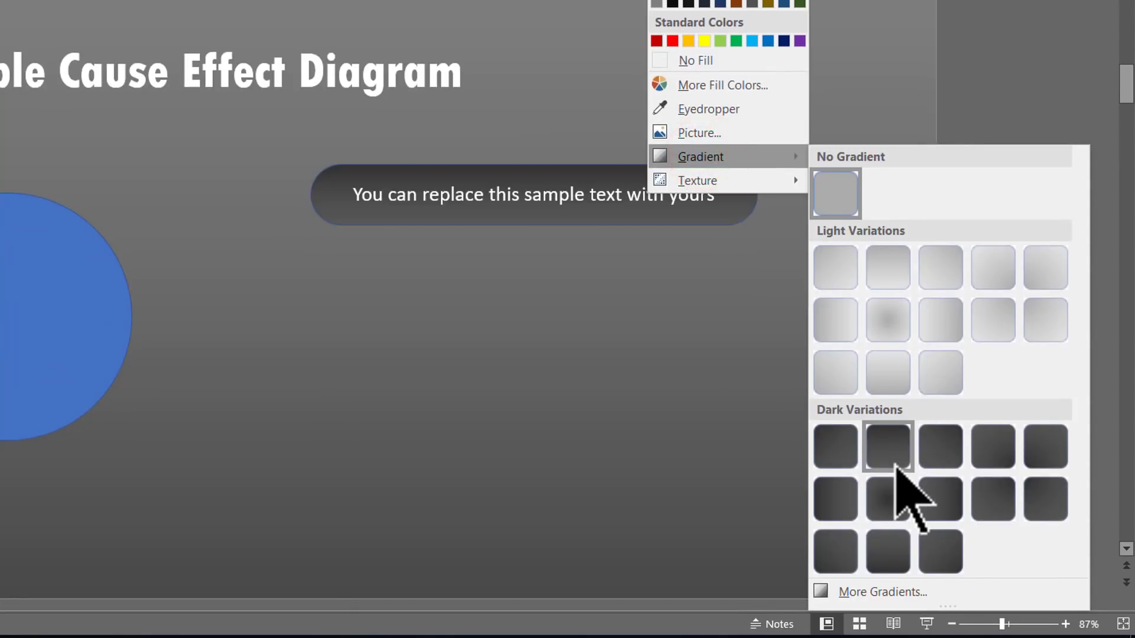
left_click(889, 448)
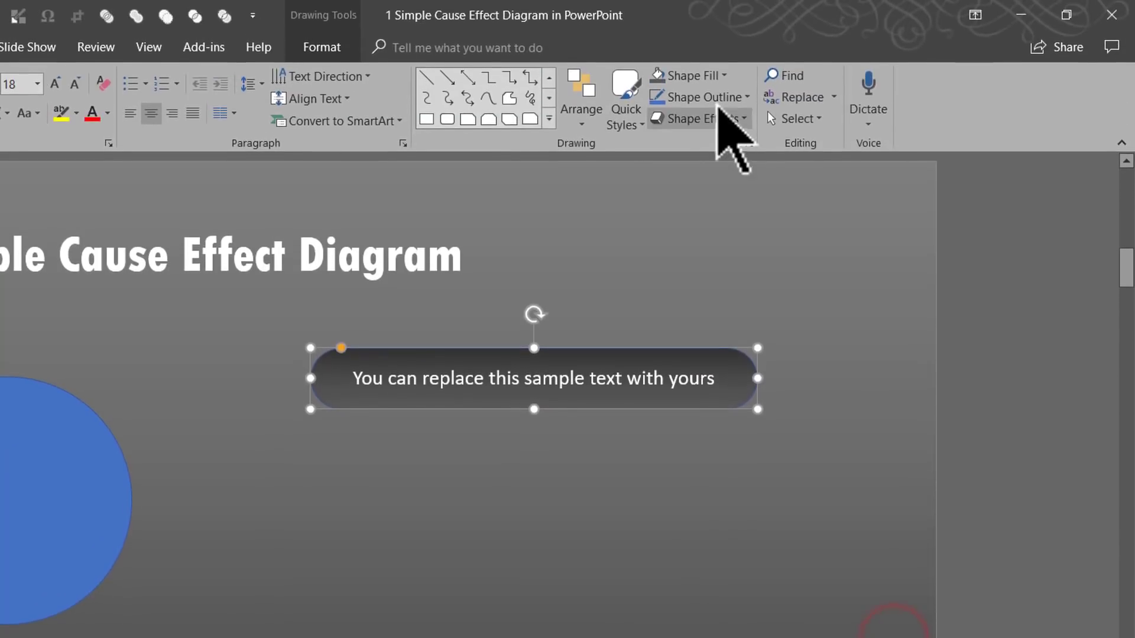
Step: Give the pill a white 2¼ pt outline and enlarge its text to 20 pt
left_click(715, 98)
left_click(657, 140)
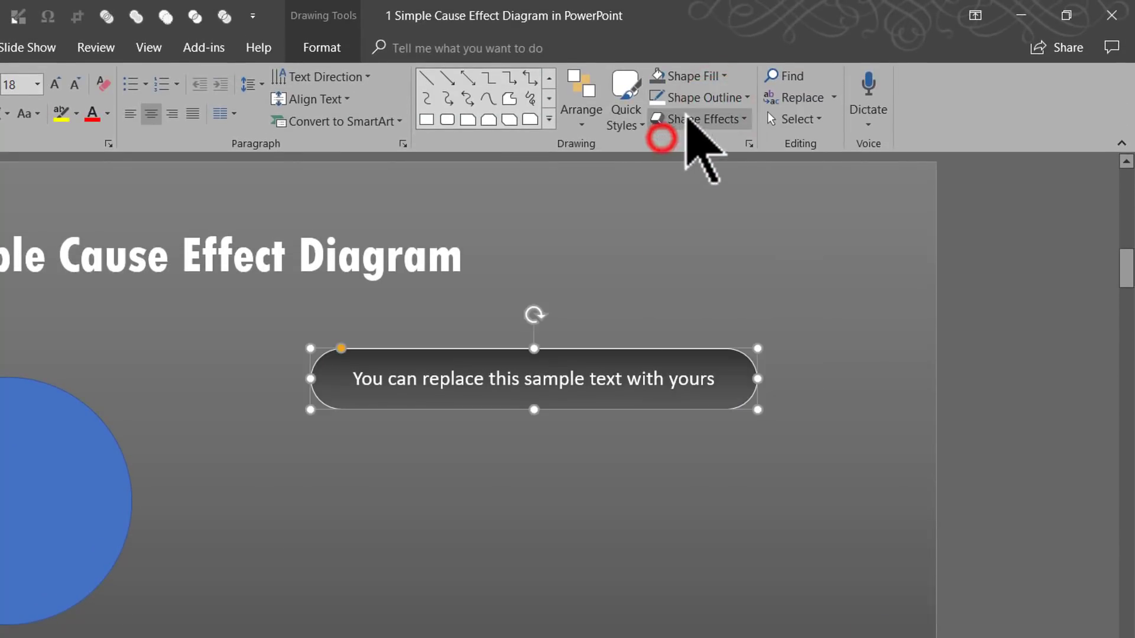
left_click(707, 98)
left_click(680, 338)
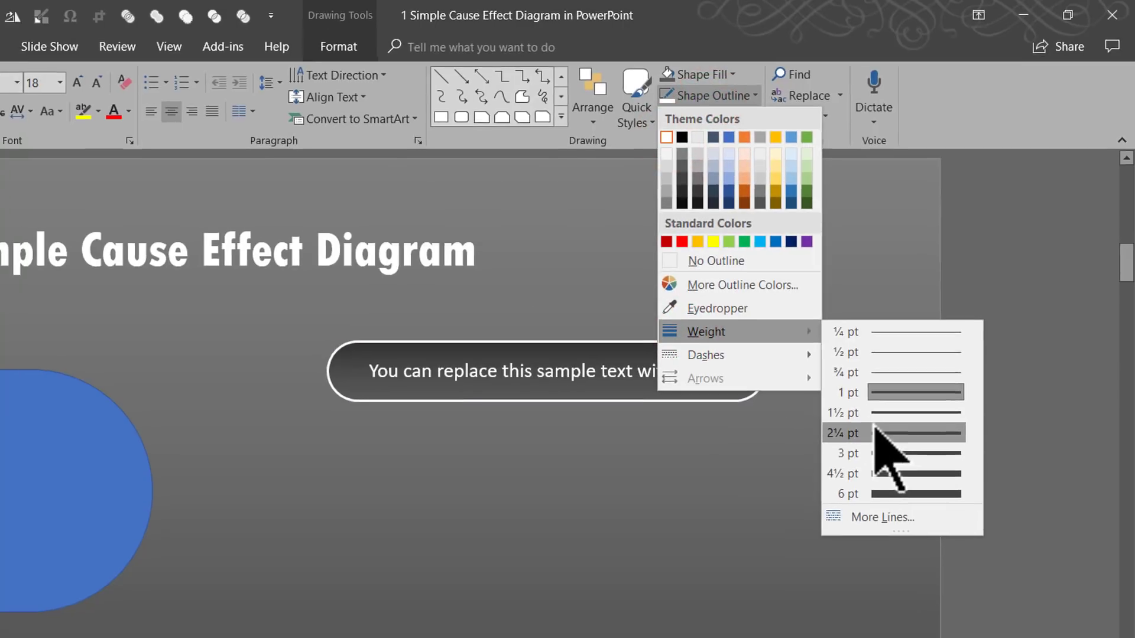
left_click(870, 440)
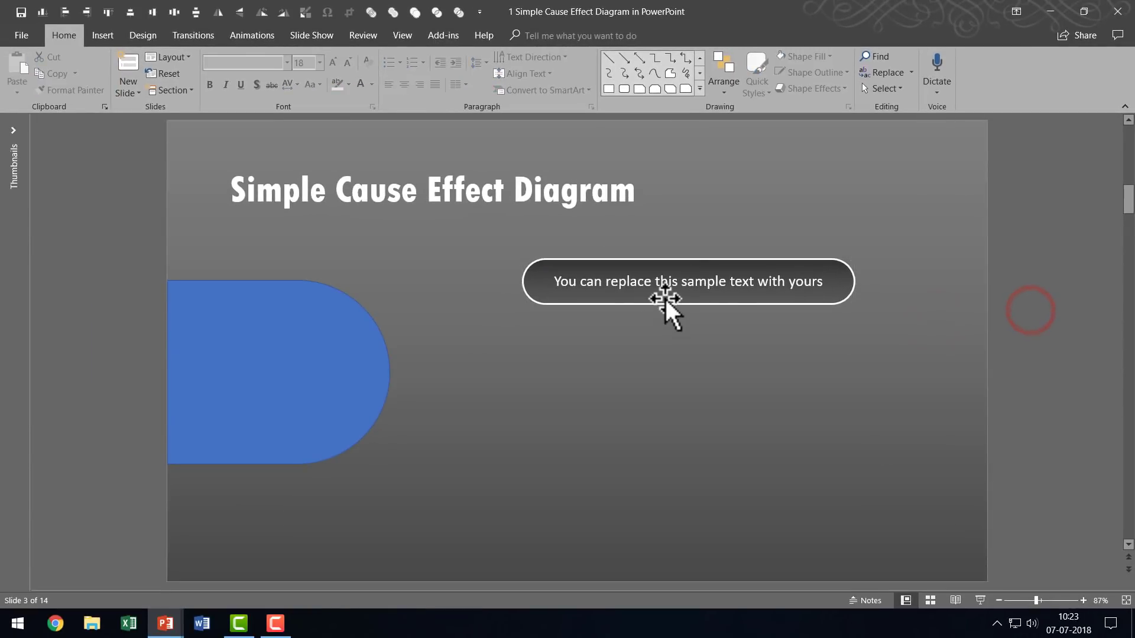
left_click(664, 305)
left_click(334, 62)
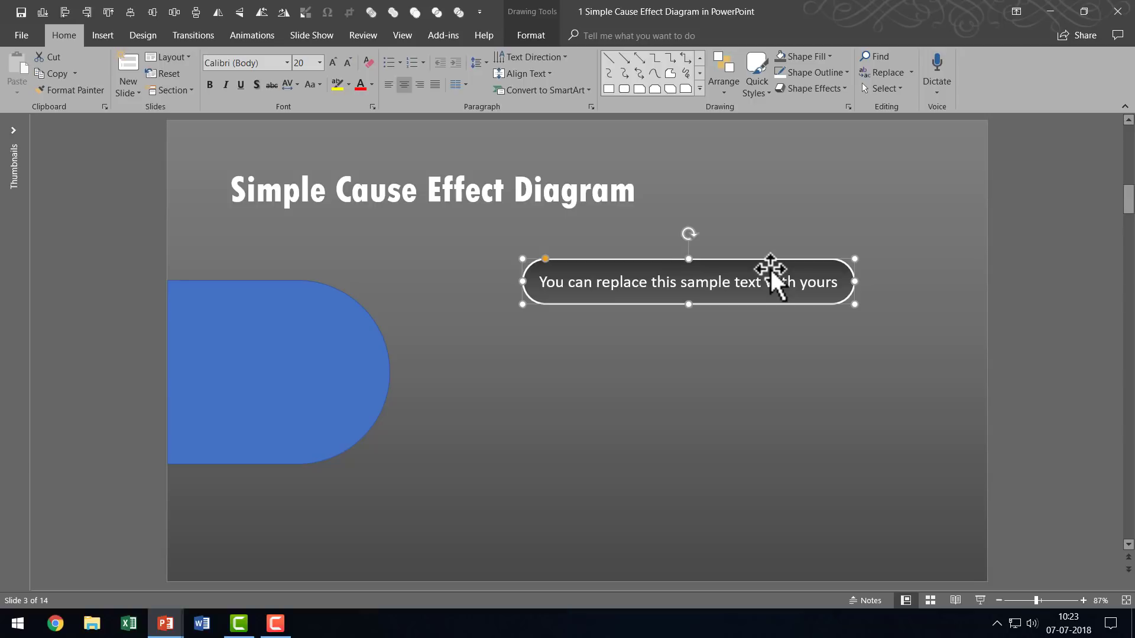
Step: Duplicate the styled pill with Ctrl+D into an evenly spaced column of identical pills
key("ctrl+d")
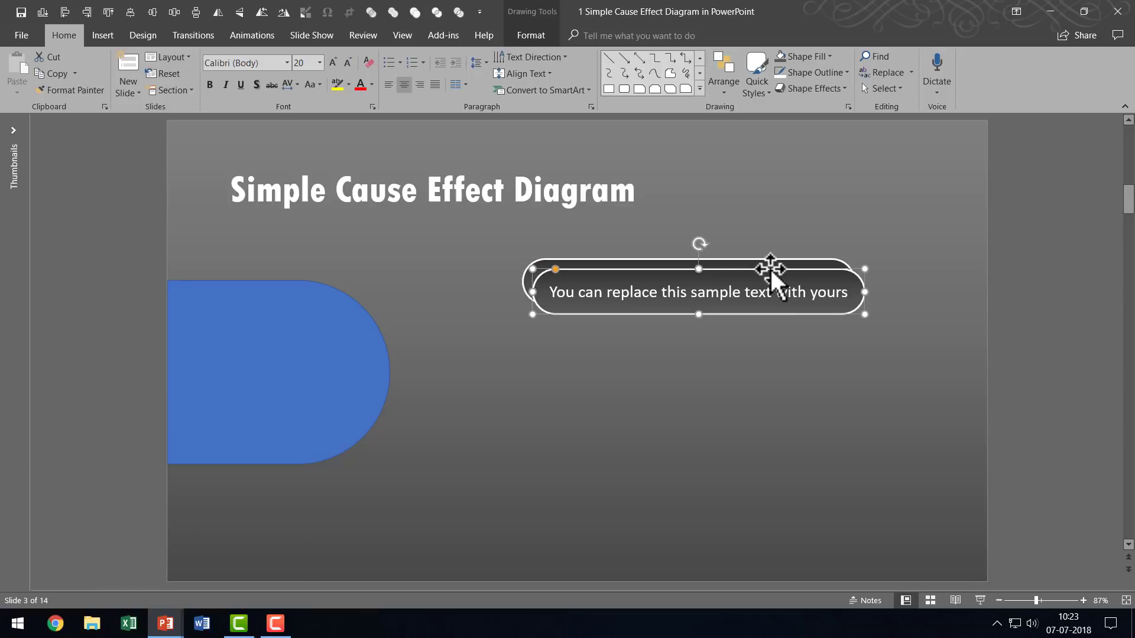
left_click_drag(768, 272, 758, 320)
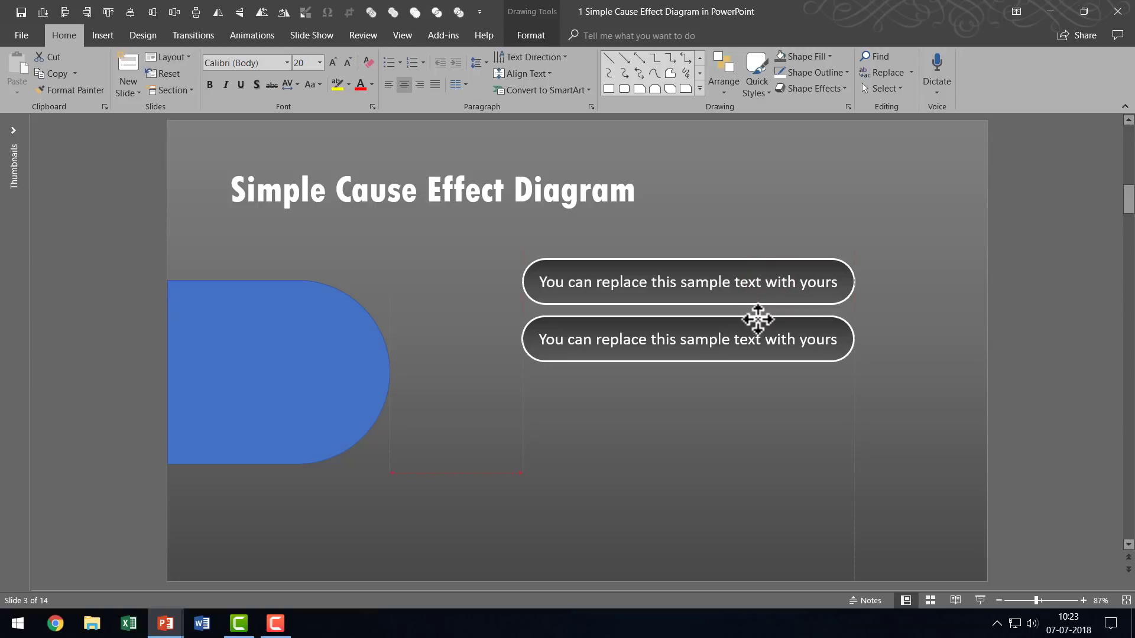
left_click_drag(758, 320, 757, 319)
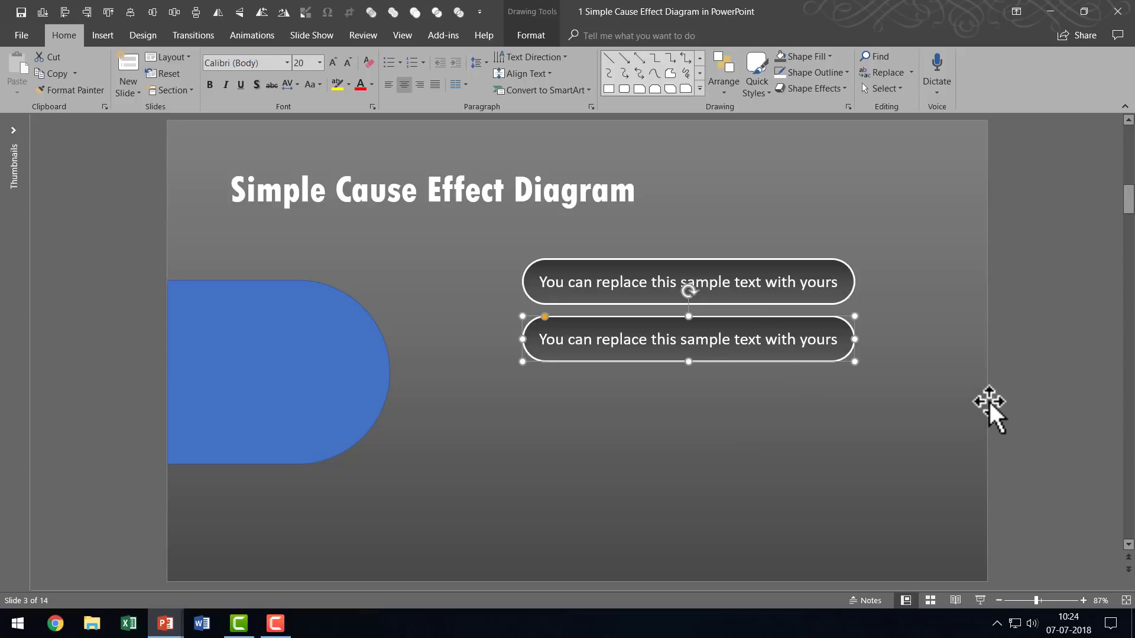
key("ctrl+d")
key("ctrl+d")
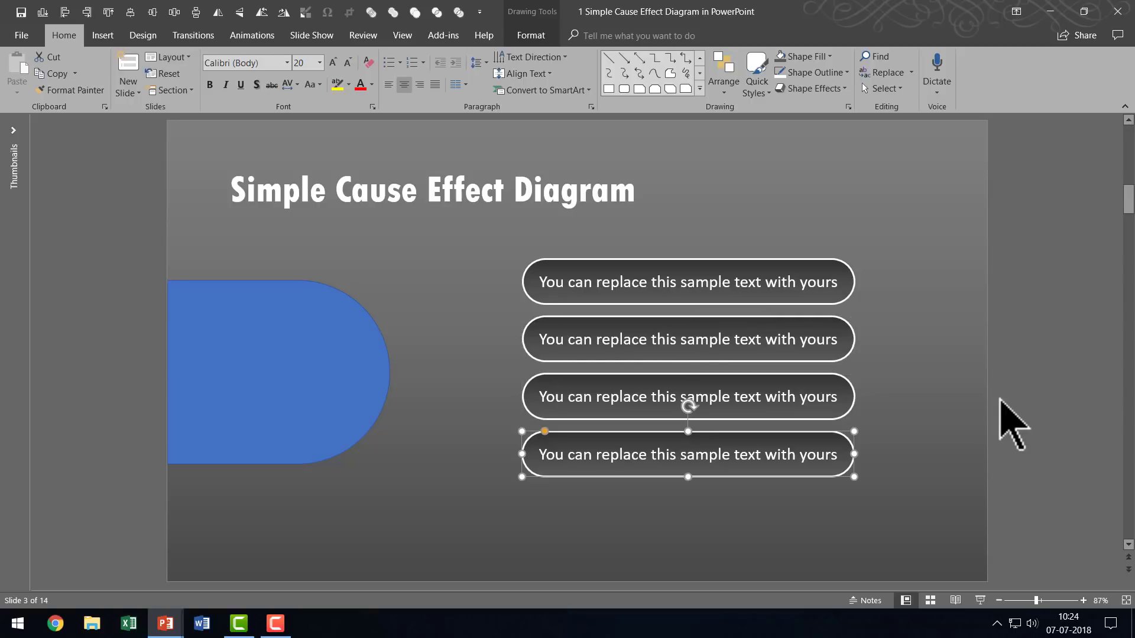
key("ctrl+d")
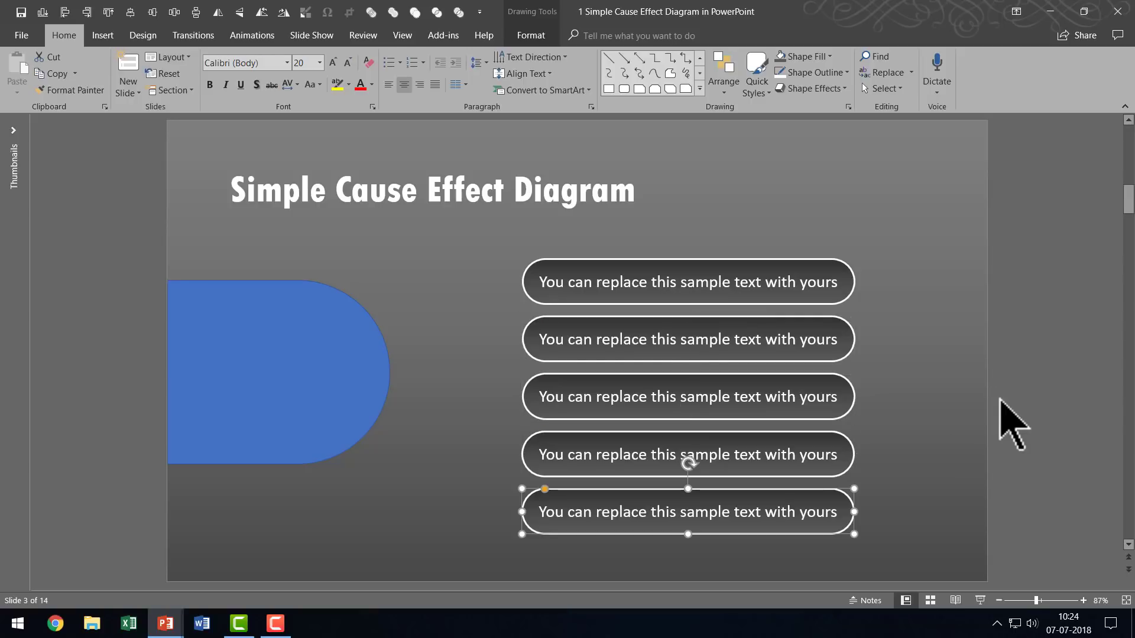
Step: Shift the whole stack of five pills slightly higher on the slide
left_click(1026, 543)
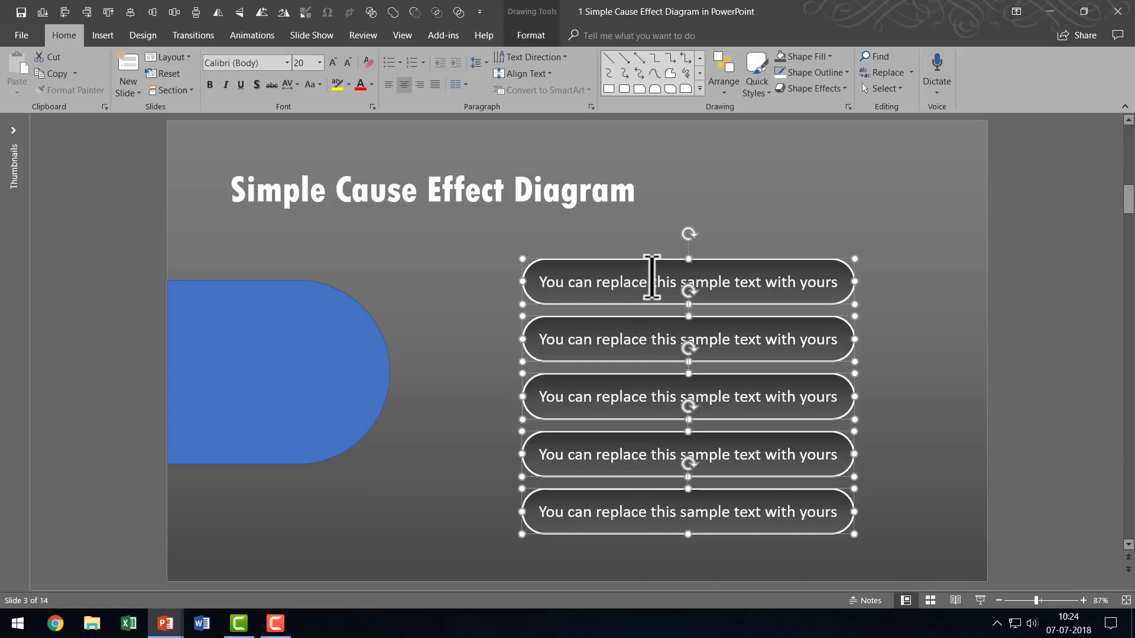
left_click_drag(667, 265, 665, 246)
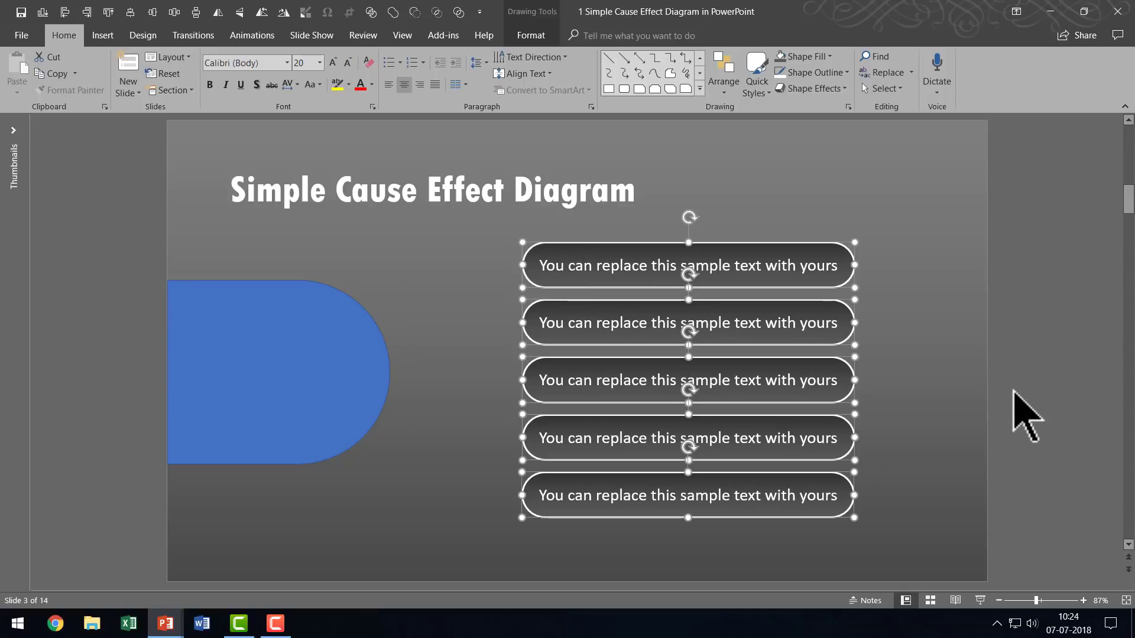
left_click(281, 373)
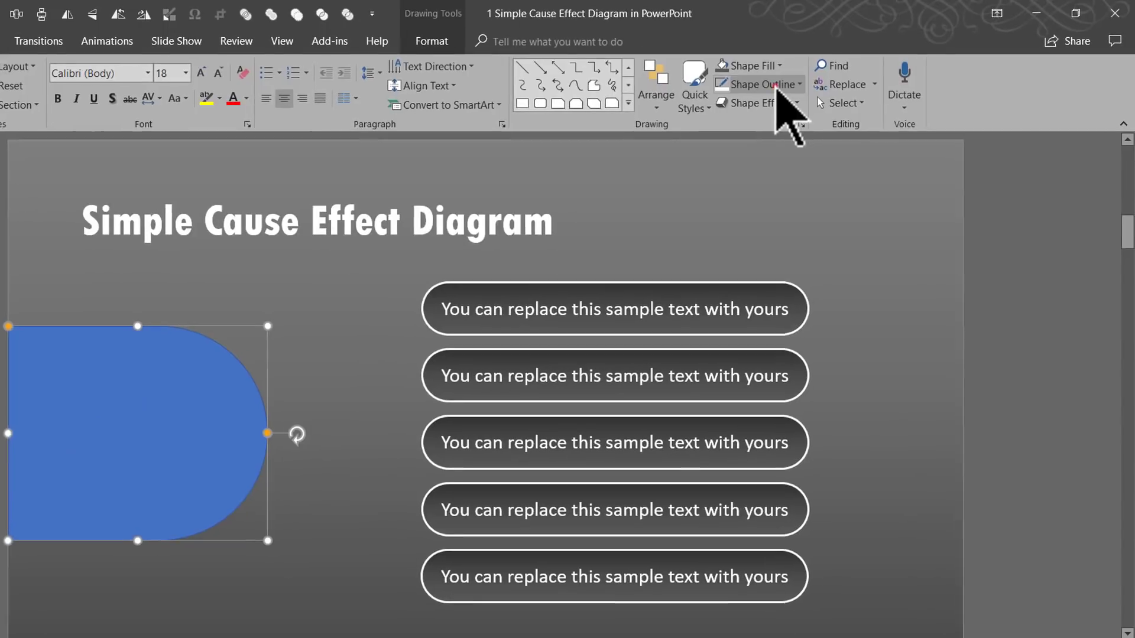
Step: Remove the outline from the blue half-round shape
left_click(775, 85)
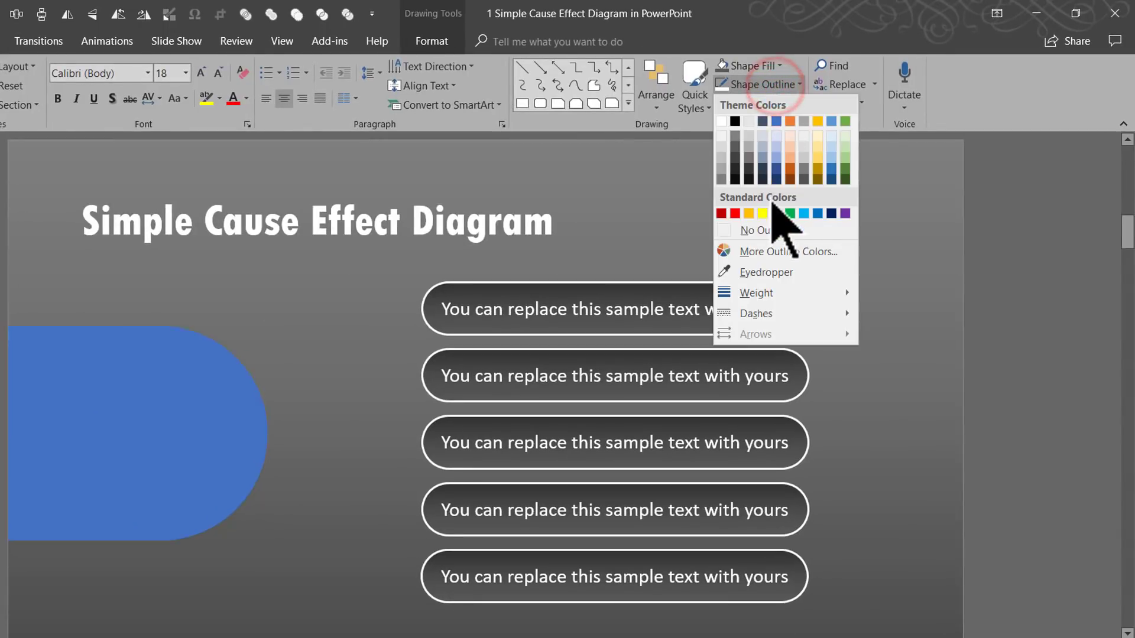
left_click(763, 226)
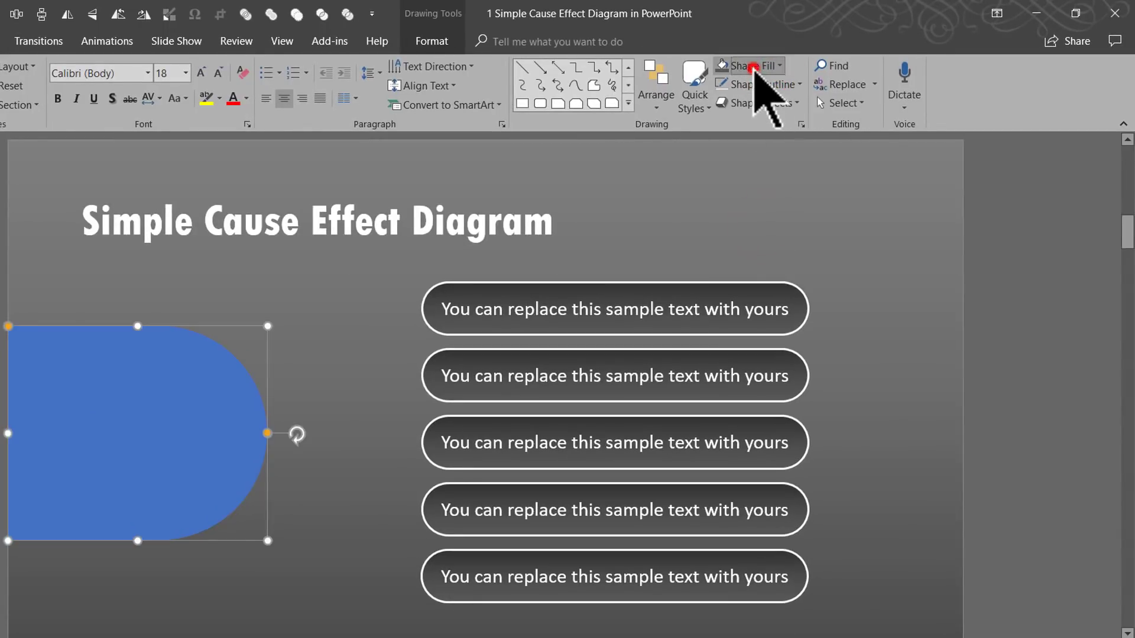
left_click(752, 66)
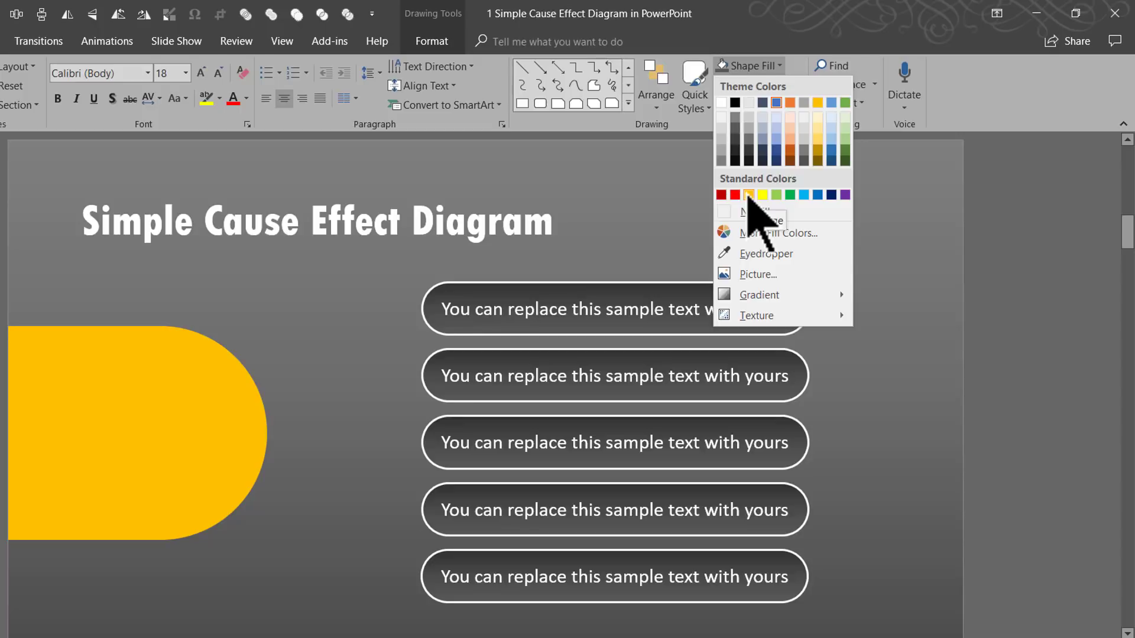
Step: Fill the half-round shape yellow-orange and apply a bright-yellow-to-gold linear gradient
left_click(748, 195)
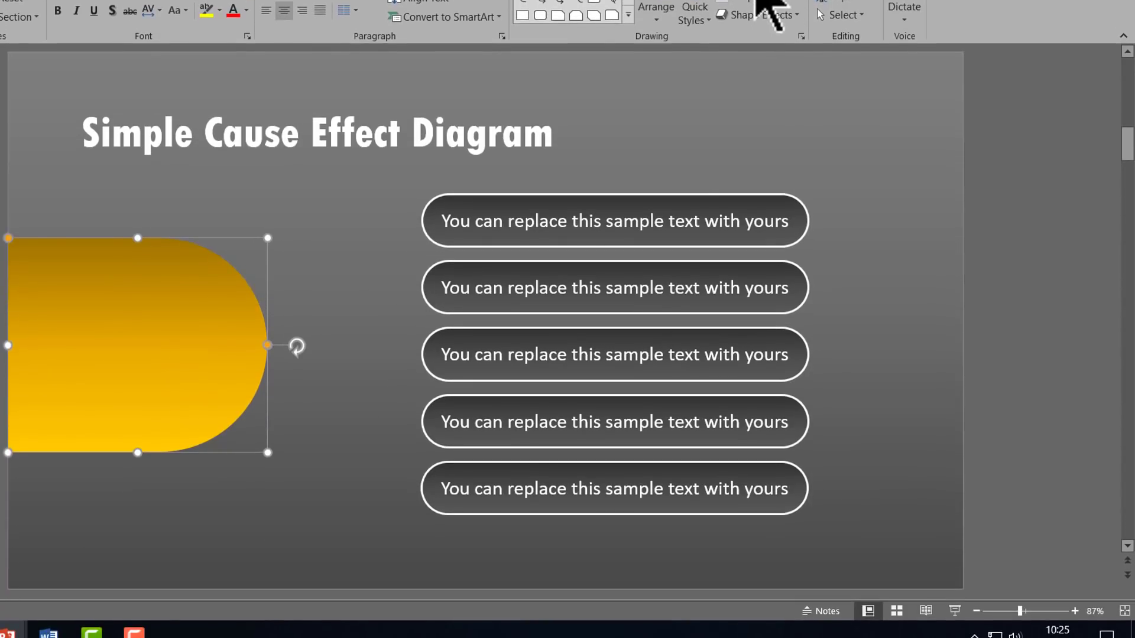
left_click(759, 2)
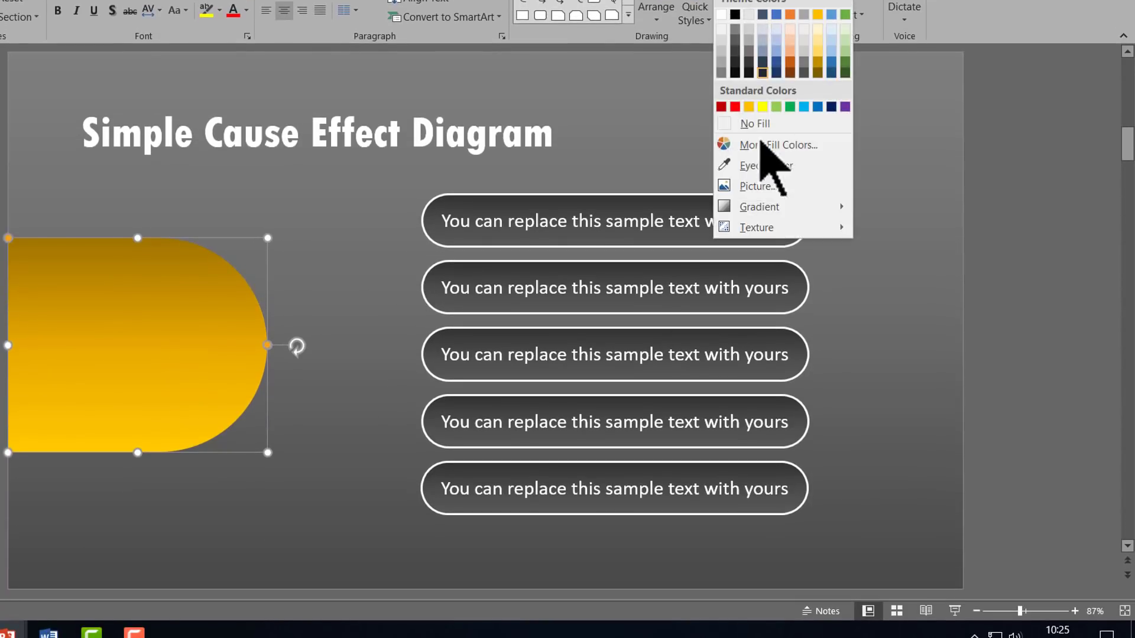
left_click(757, 204)
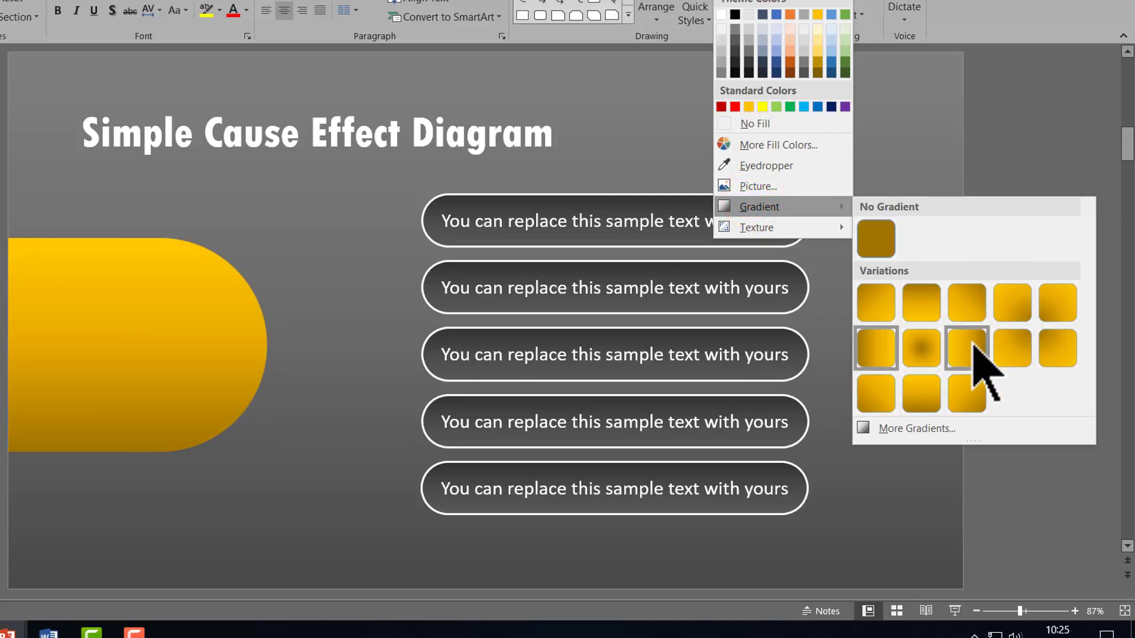
left_click(972, 348)
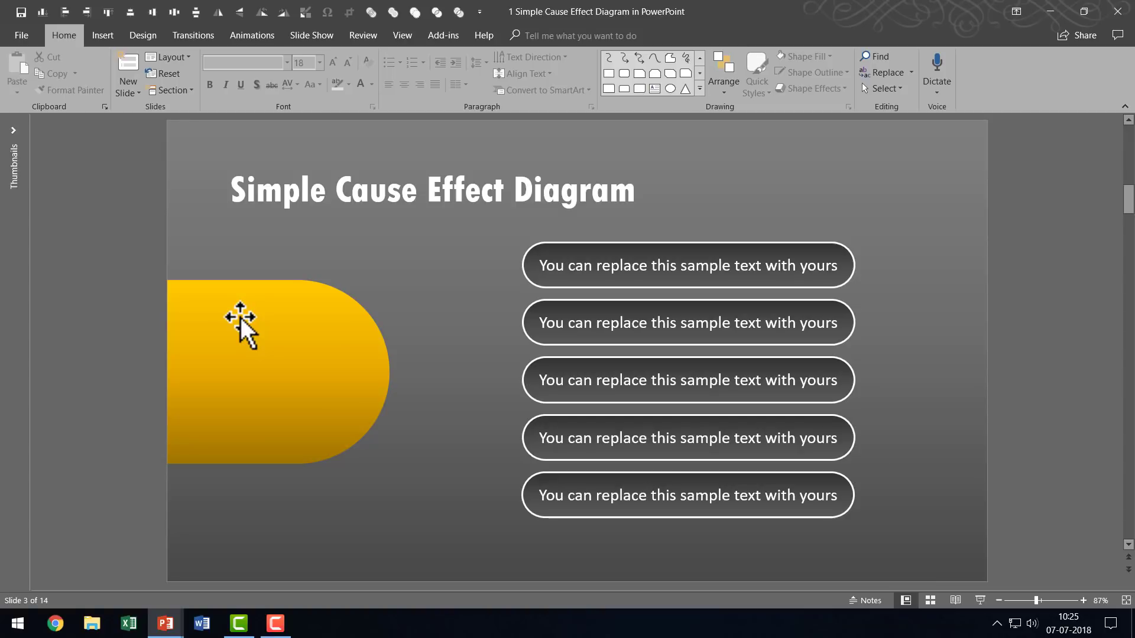
Step: Add a 'Subtitle text' box in Tw Cen MT Condensed Extra Bold 28 pt on the yellow shape's upper left
left_click(699, 88)
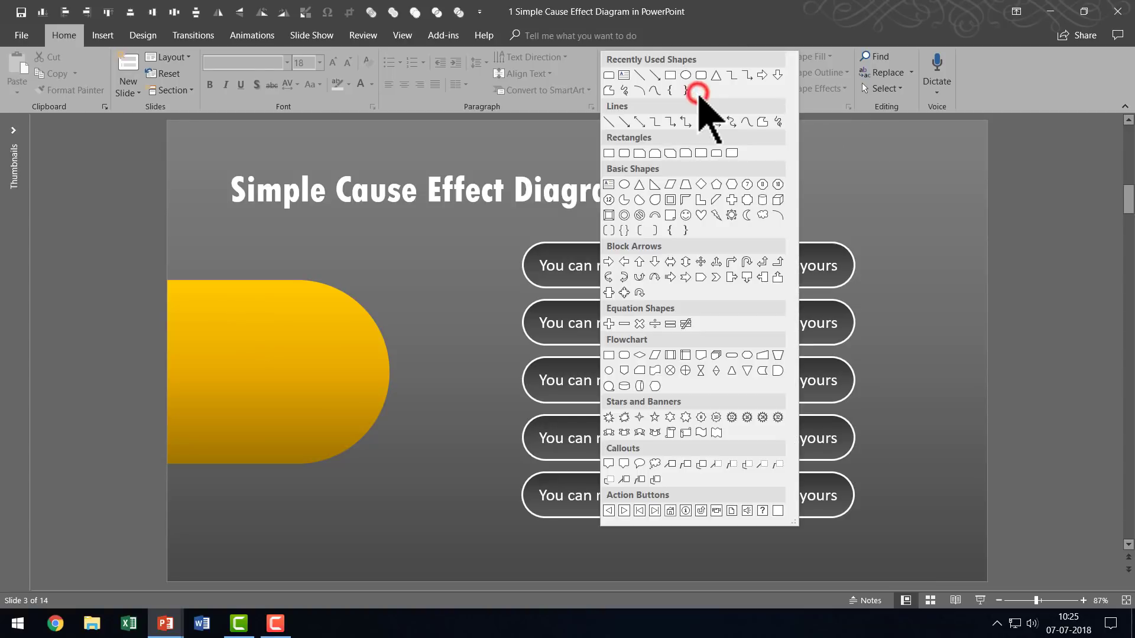
left_click(610, 185)
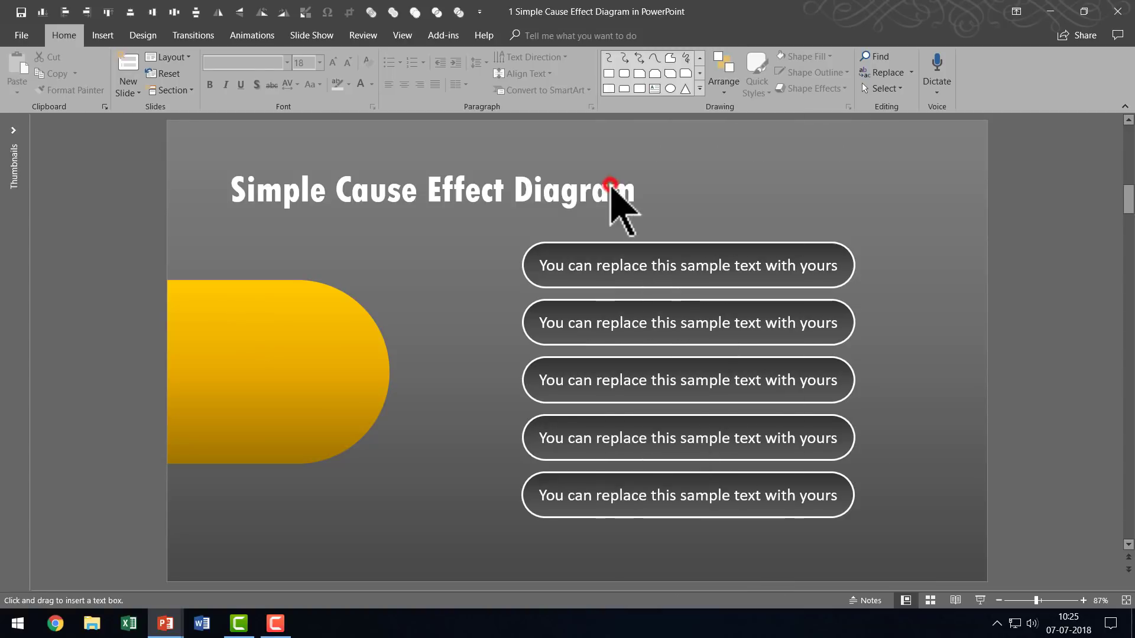
left_click(73, 333)
type("Subtit")
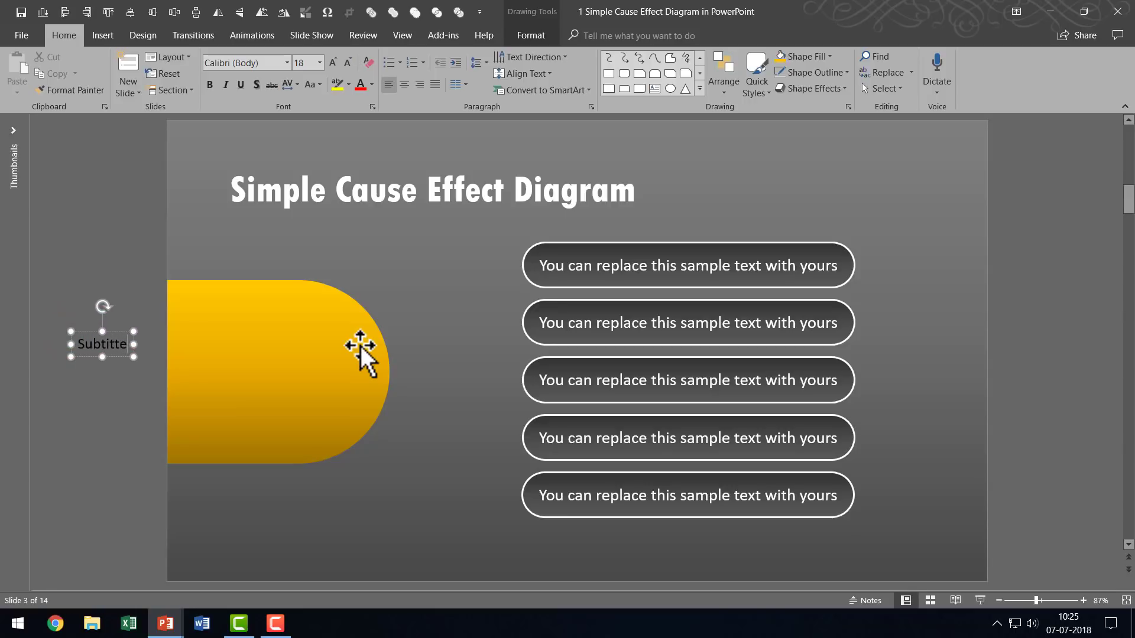
type("le text")
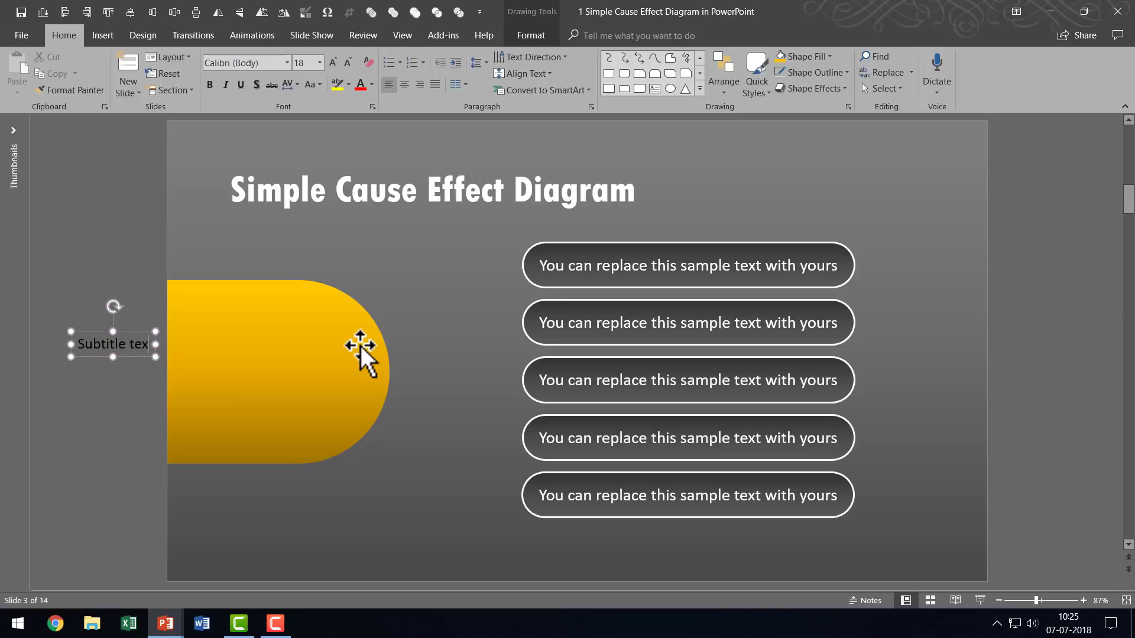
left_click(136, 328)
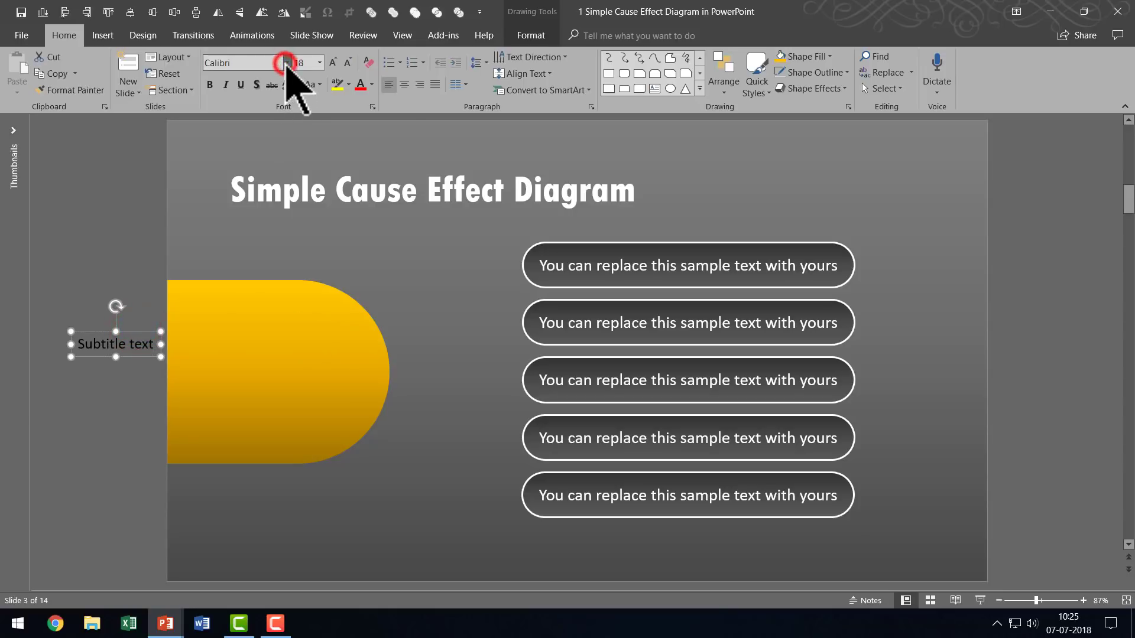
left_click(286, 63)
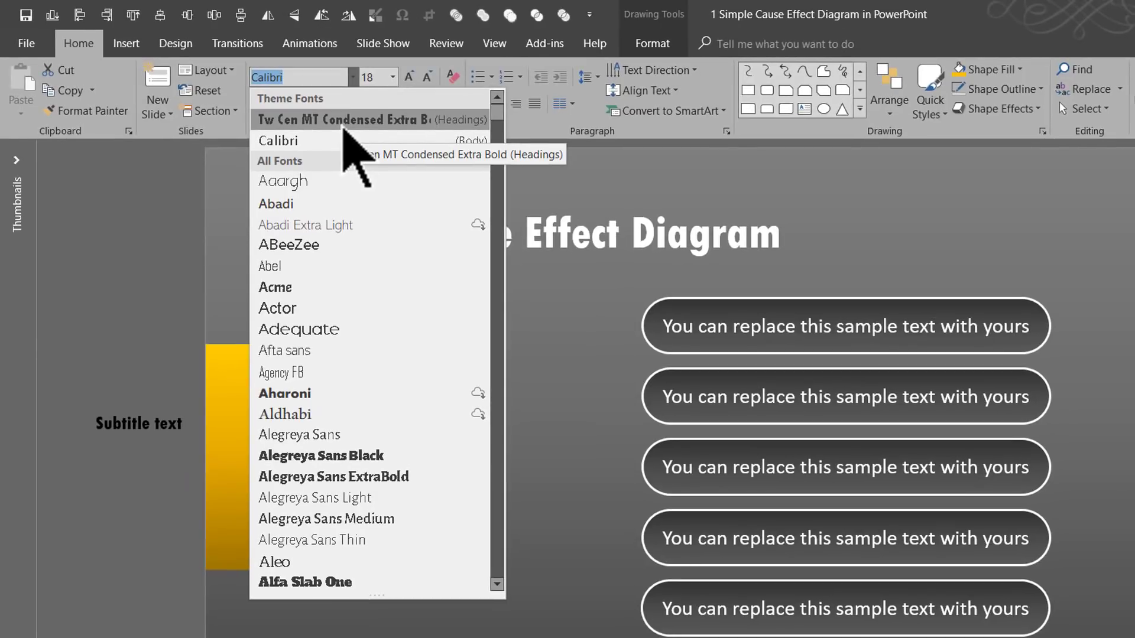
left_click(344, 121)
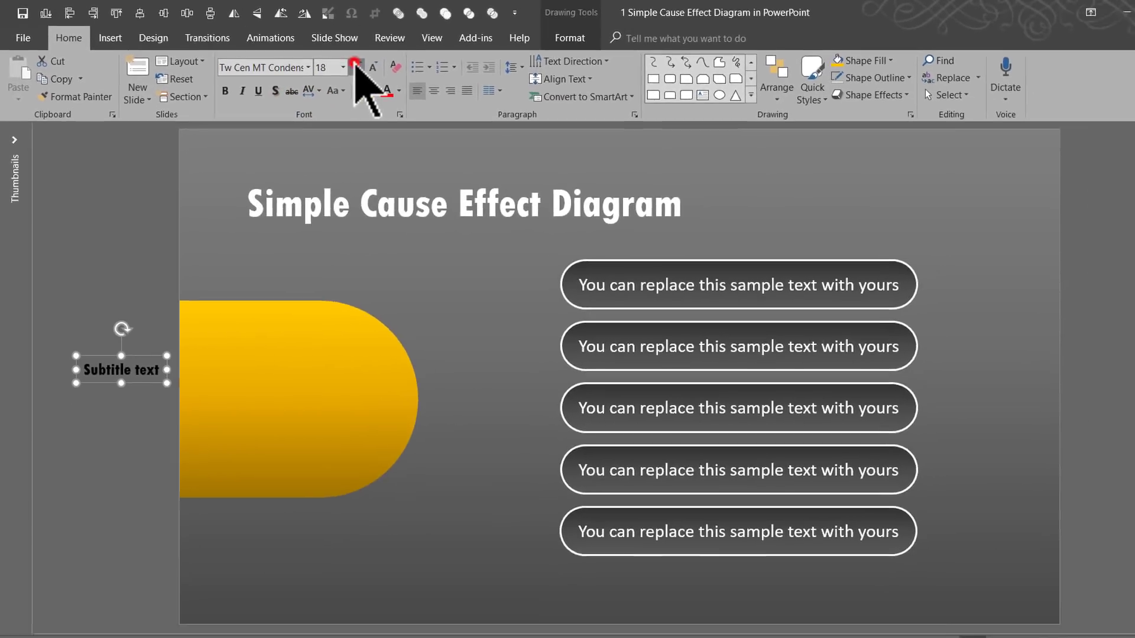
left_click(357, 66)
left_click(356, 66)
left_click(356, 66)
mouse_move(165, 361)
left_mouse_down()
mouse_move(275, 319)
mouse_move(258, 294)
left_mouse_up()
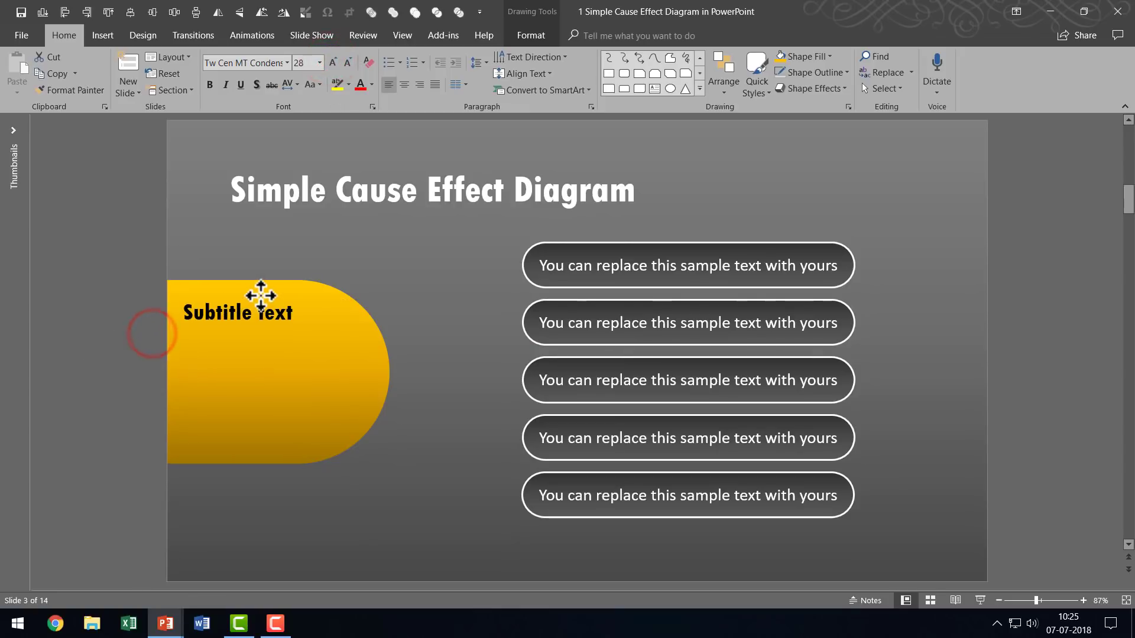
left_click(126, 366)
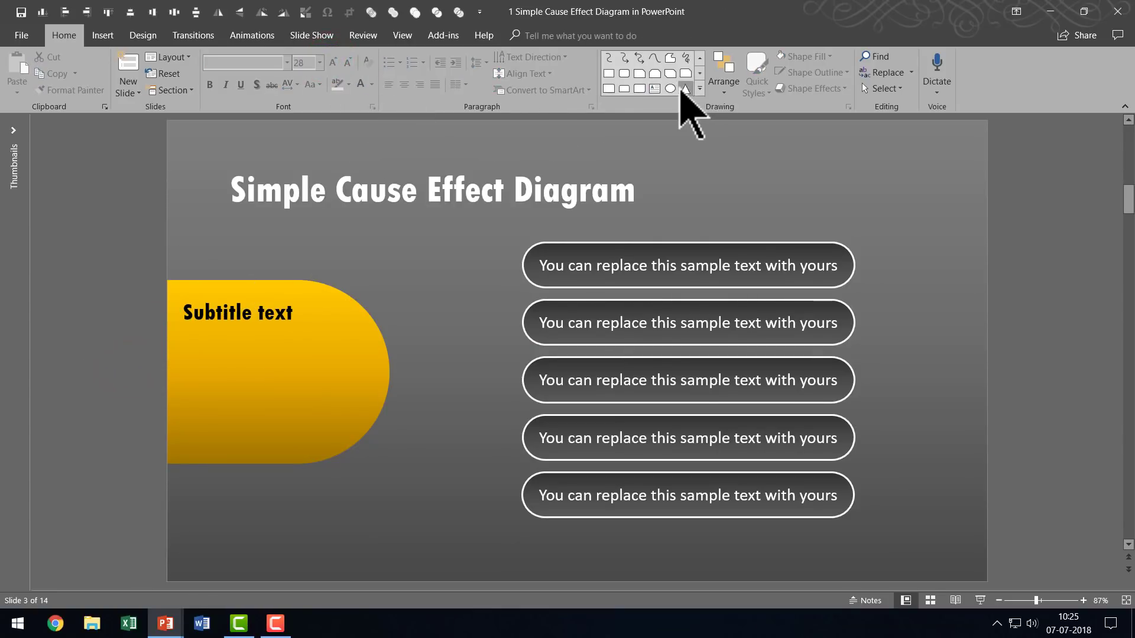
Step: Add a body text box with the sample sentence, narrowed to wrap and placed under the subtitle
left_click(700, 89)
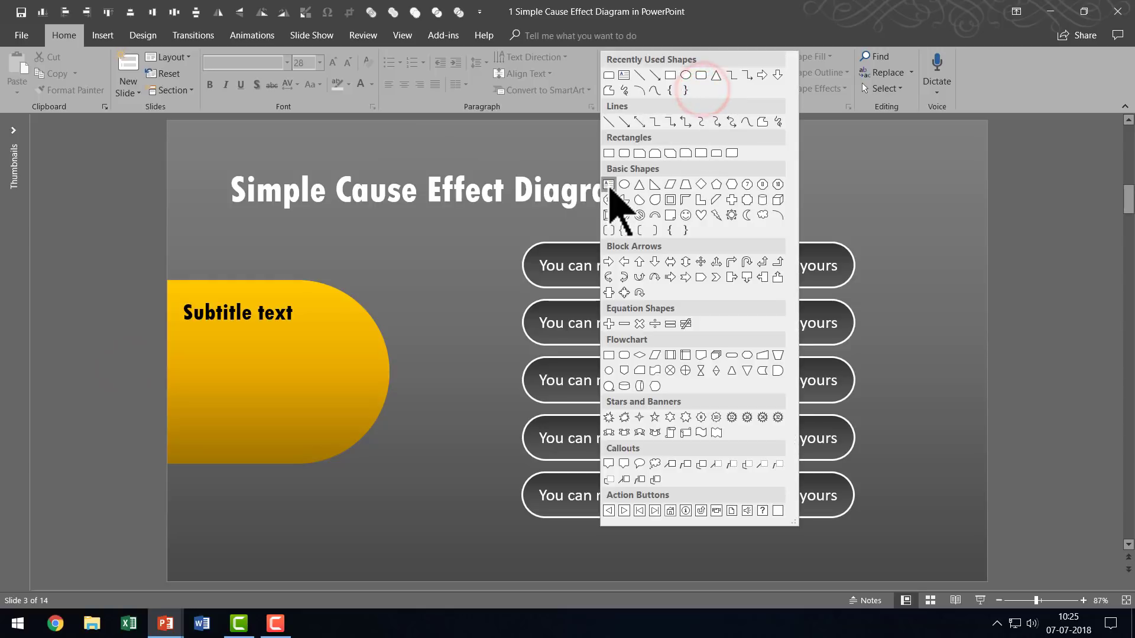
left_click(609, 185)
left_click(76, 344)
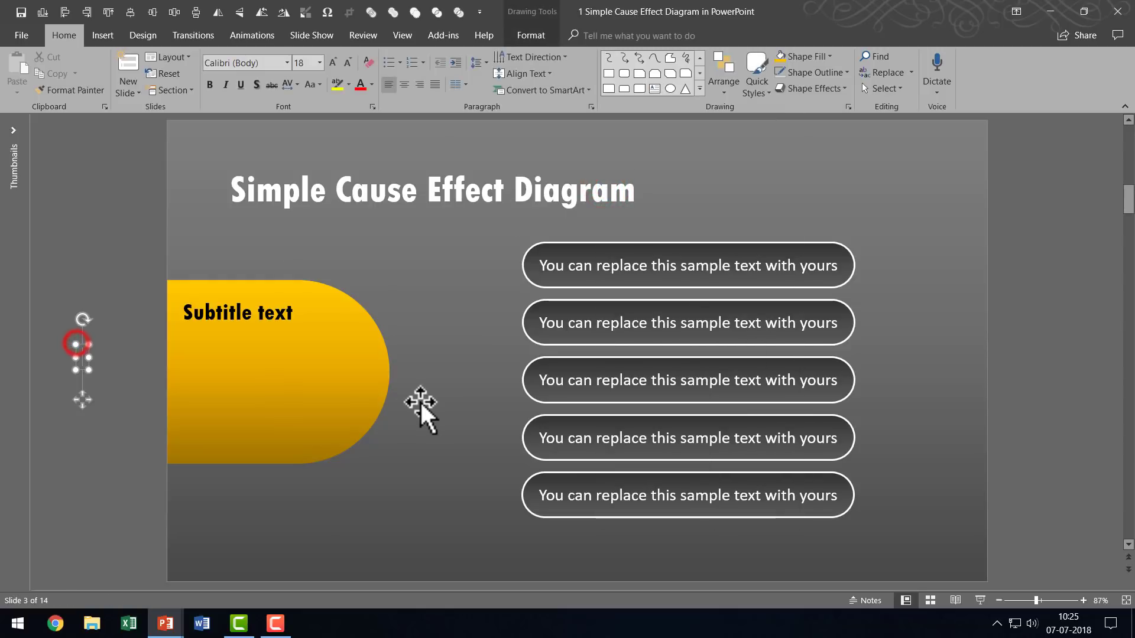
type("You can")
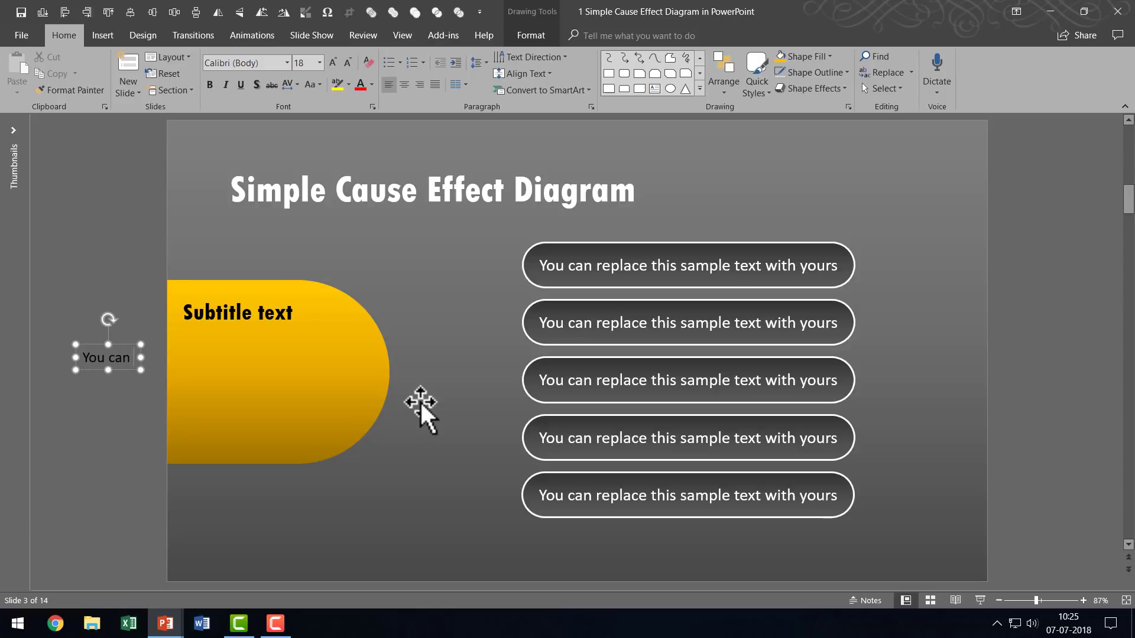
type(" replace this ")
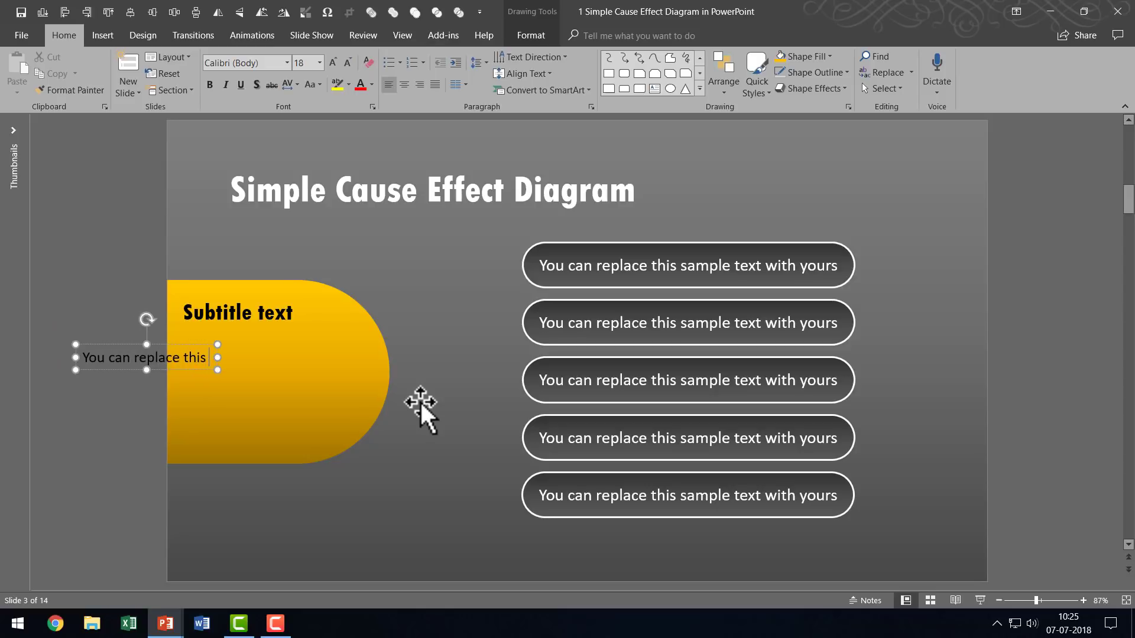
type("sample t")
type("with your own text")
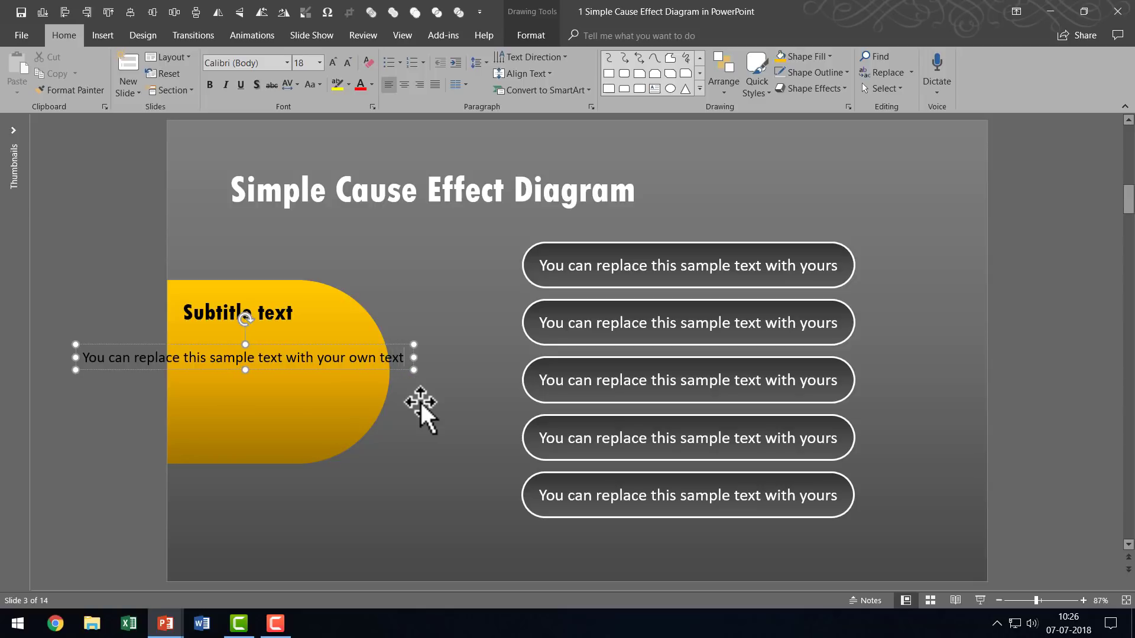
left_click_drag(75, 358, 191, 362)
left_click_drag(413, 369, 370, 384)
left_click_drag(353, 343, 343, 327)
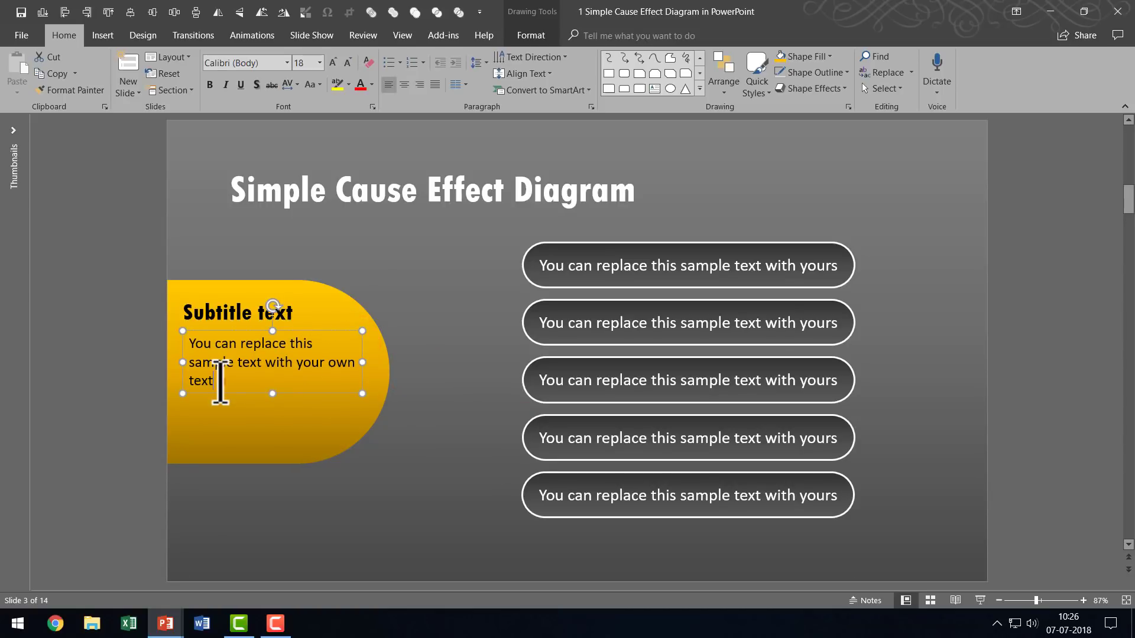
Step: Paste a second copy of the body text, enlarge it to 20 pt and nudge the box left
left_click_drag(220, 382, 185, 337)
key("ctrl+c")
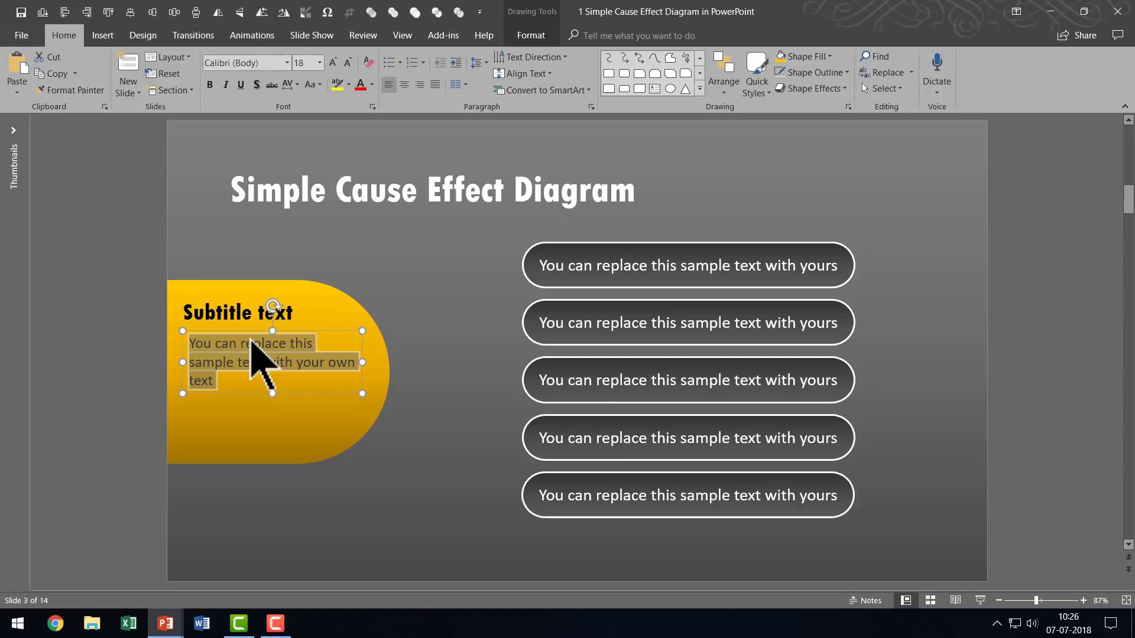
left_click(226, 378)
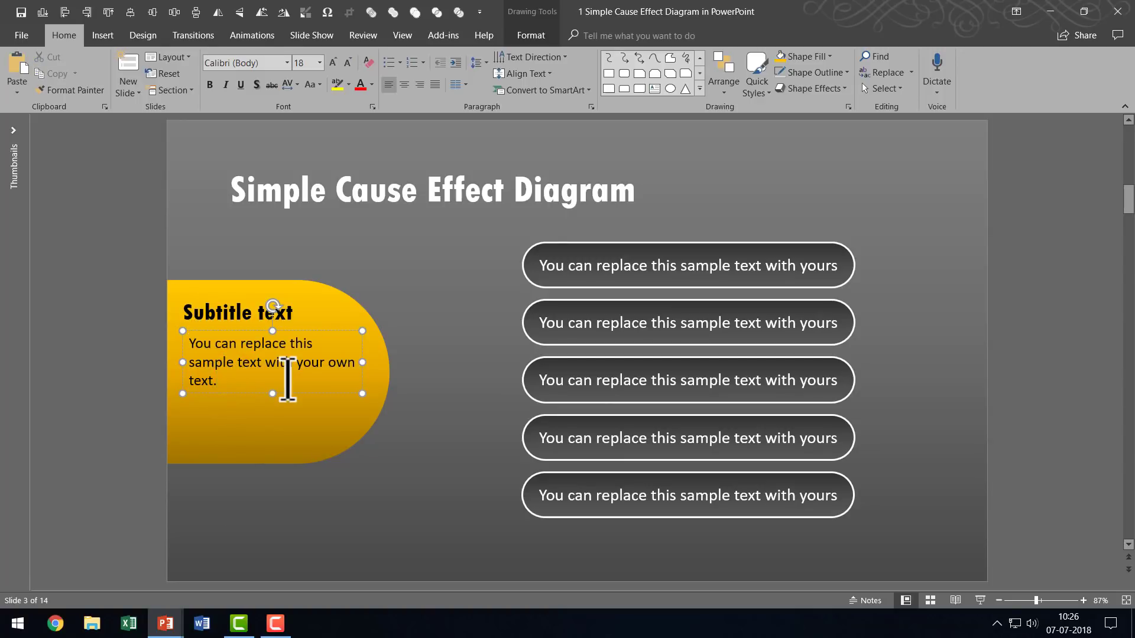
key("ctrl+v")
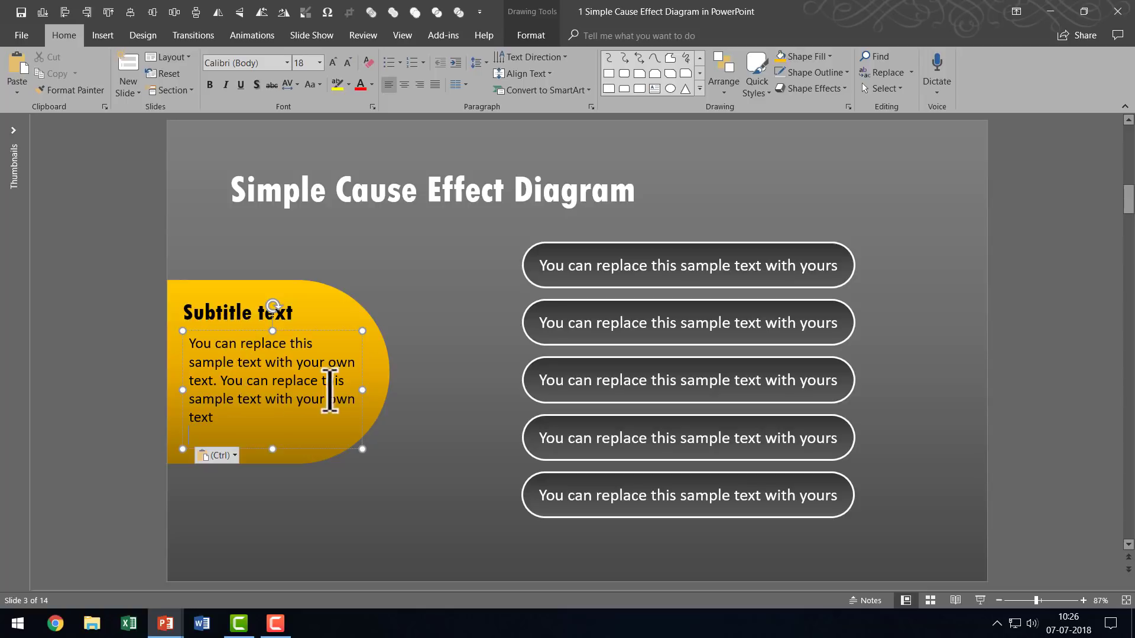
key("BackSpace")
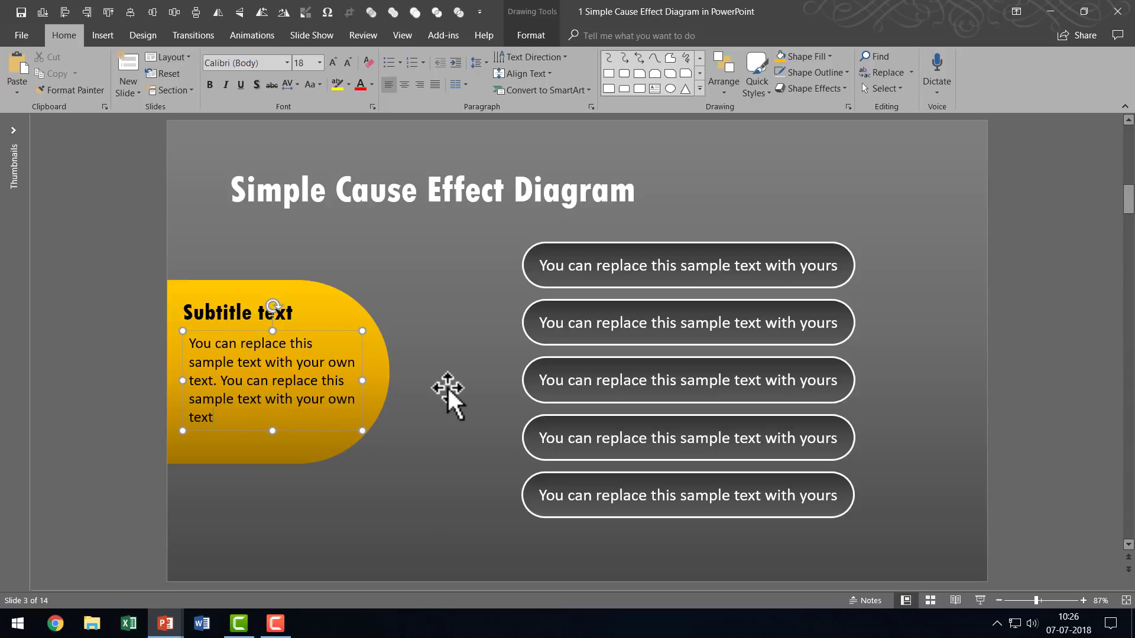
left_click(362, 381)
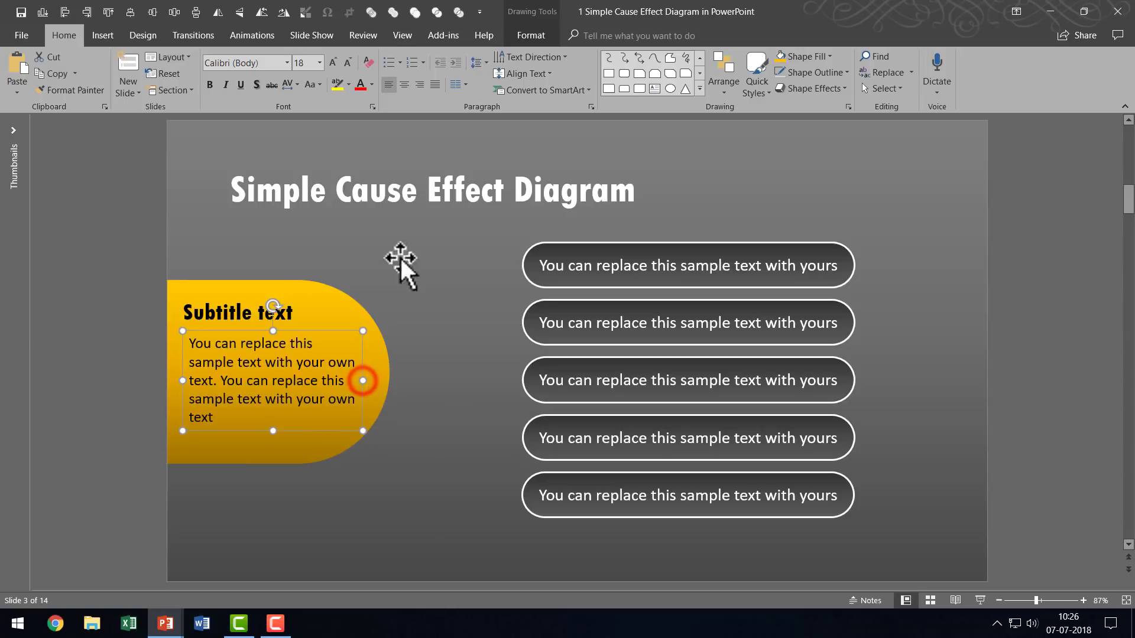
left_click(332, 61)
left_click_drag(363, 352, 358, 351)
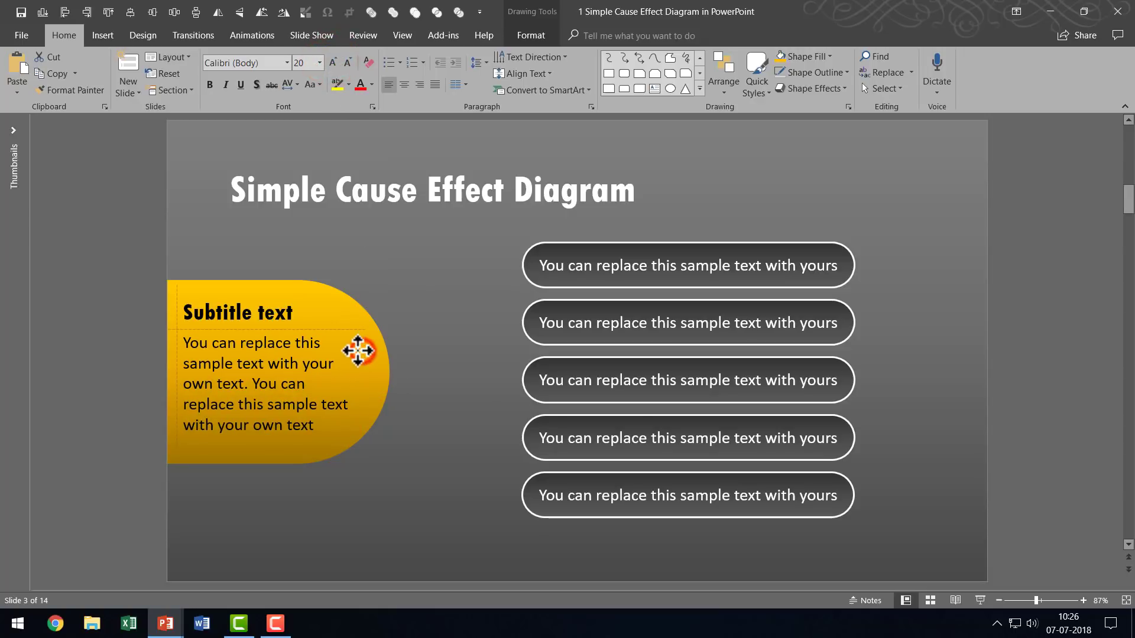
left_click(271, 298)
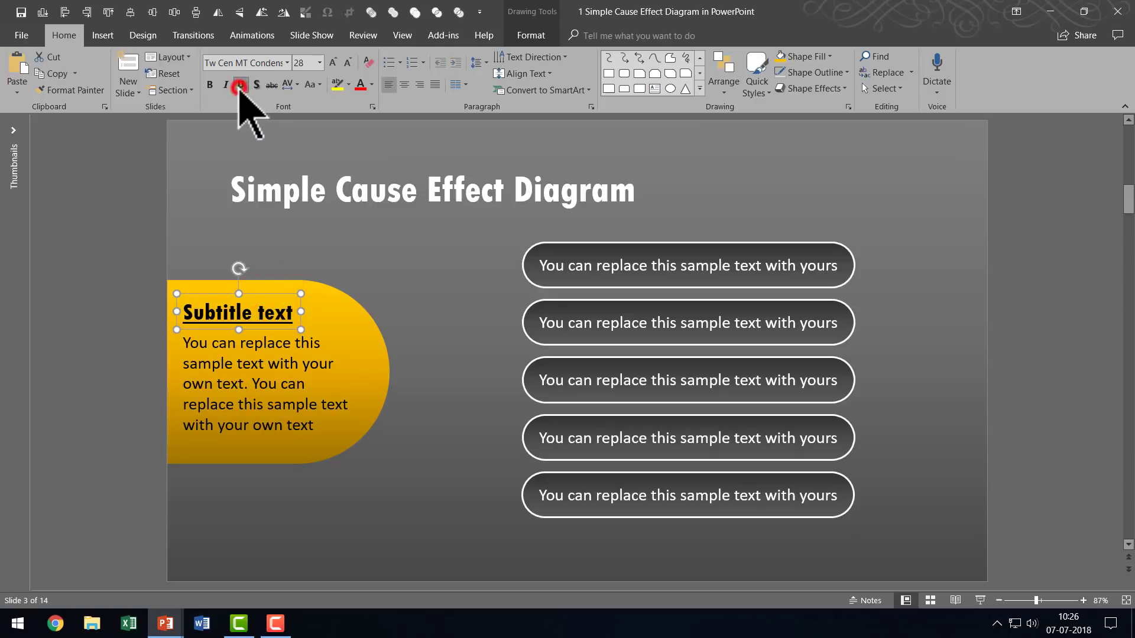
Step: Group the yellow half-round shape with its heading and body text boxes
left_click(98, 345)
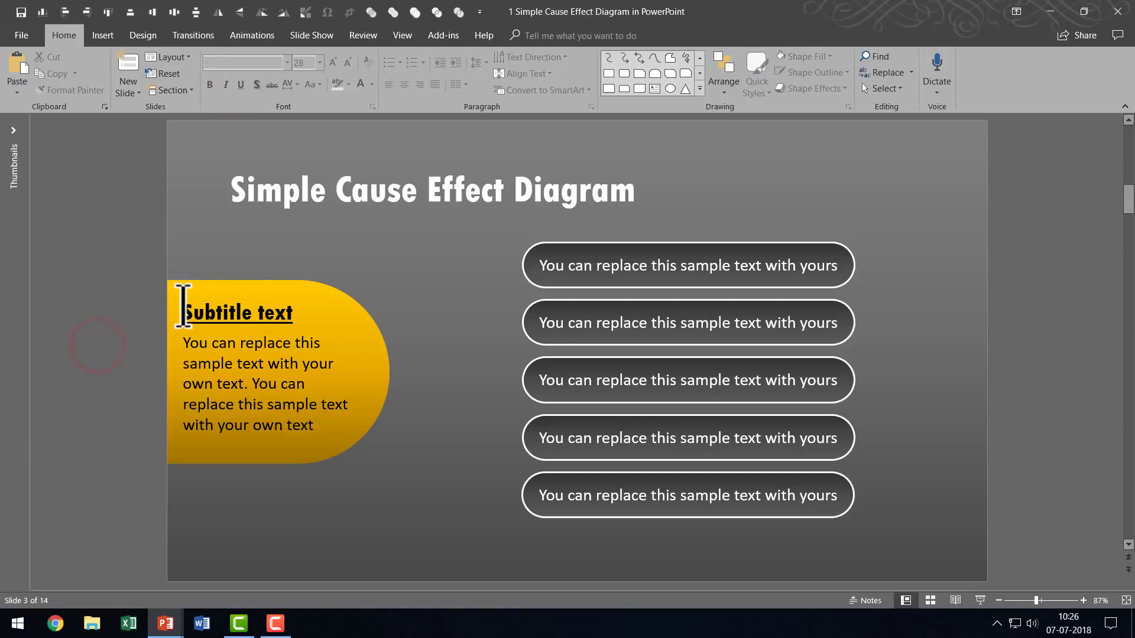
mouse_move(97, 250)
left_mouse_down()
mouse_move(519, 520)
mouse_move(529, 591)
left_mouse_up()
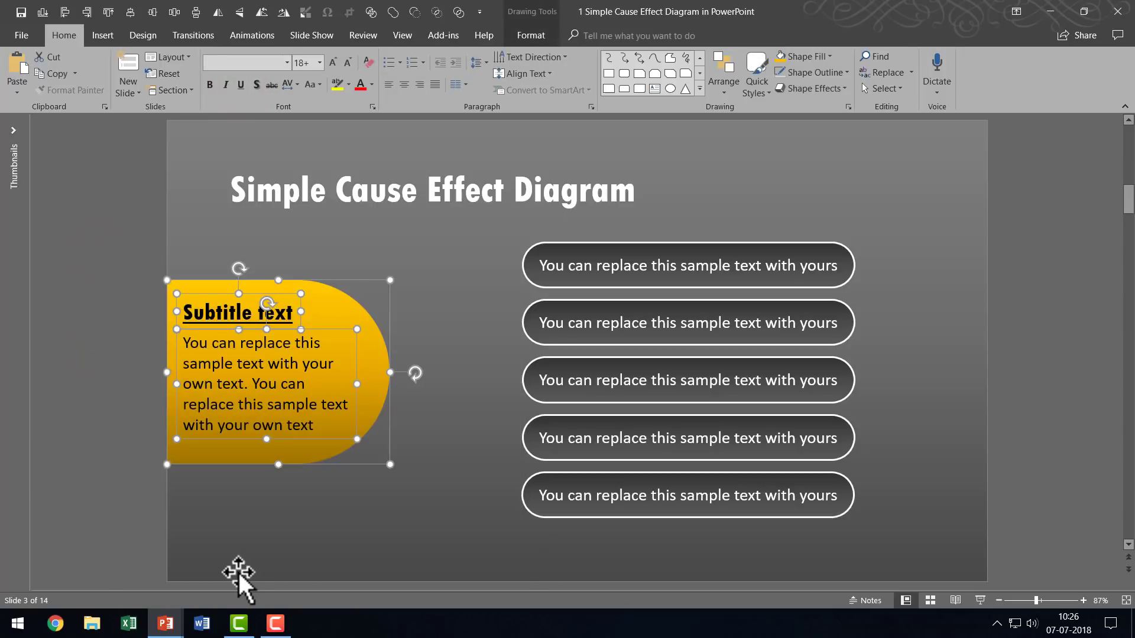
key("ctrl+g")
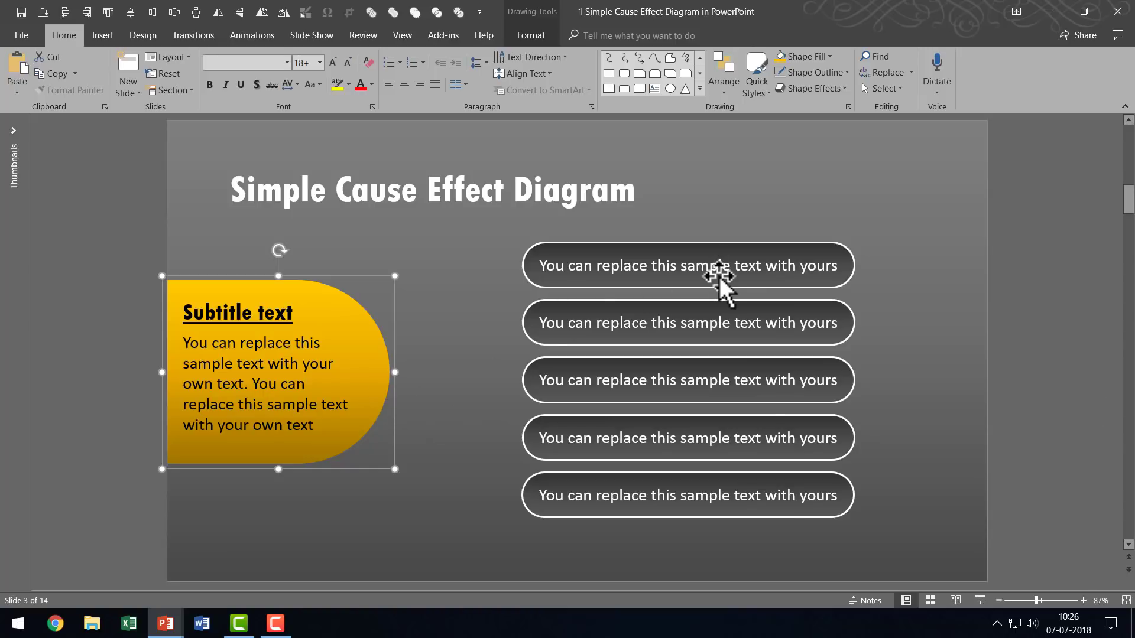
left_click(700, 88)
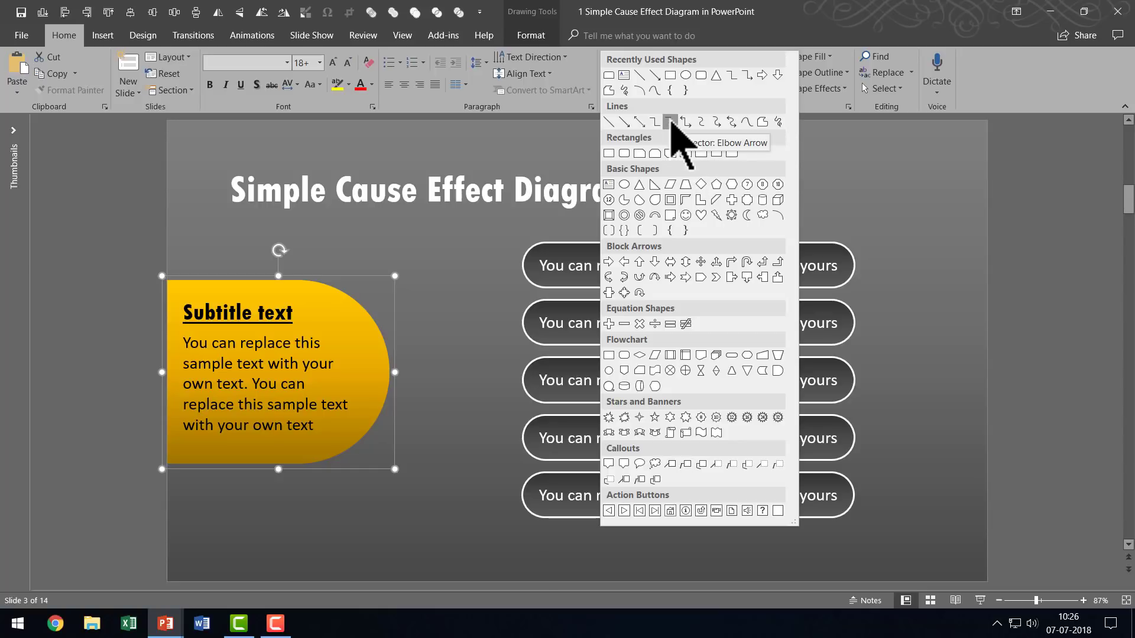
Step: Lock drawing mode on the Elbow Arrow connector so several can be drawn in a row
right_click(672, 122)
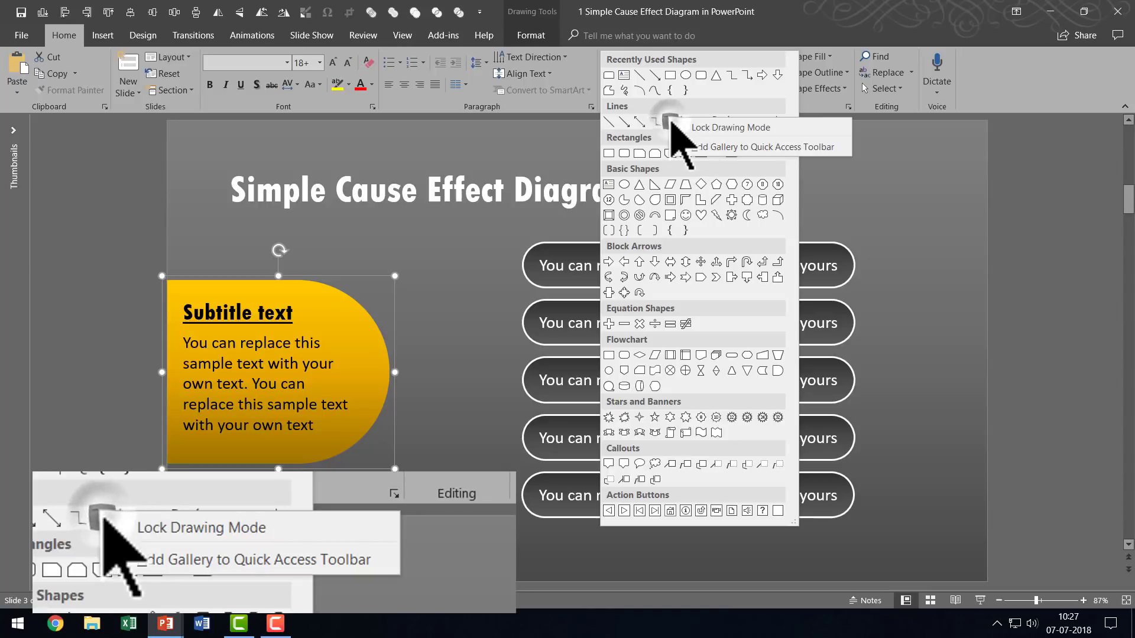
left_click(704, 127)
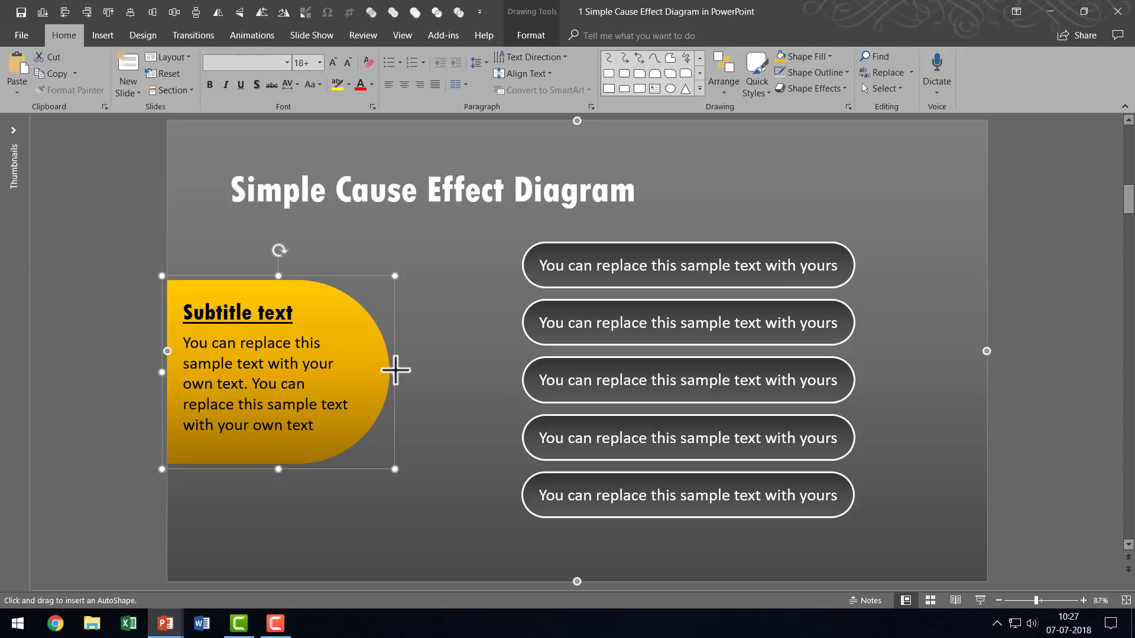
Step: Draw an elbow arrow from the yellow shape's right edge to the top pill, styled white at 3 pt
left_click_drag(395, 373, 523, 267)
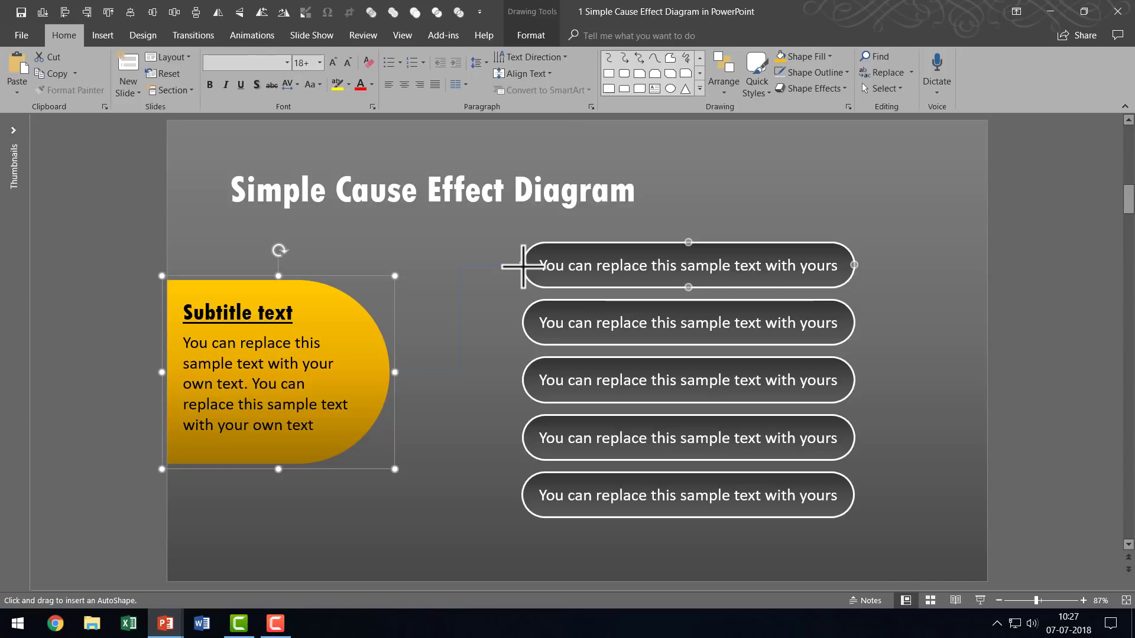
left_click_drag(523, 267, 523, 266)
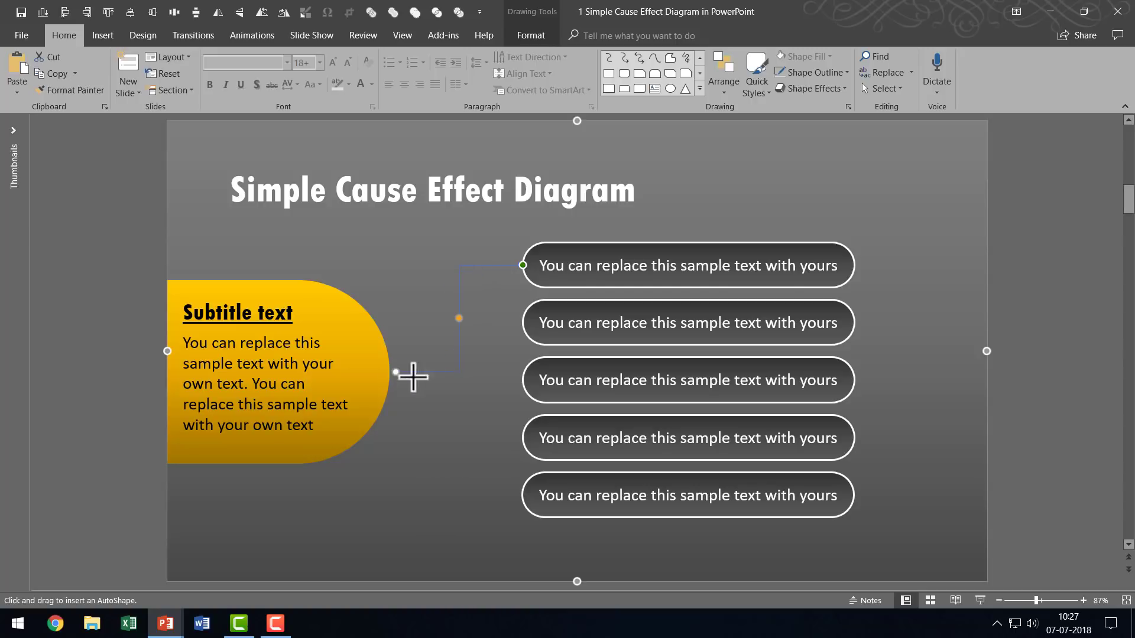
left_click(816, 68)
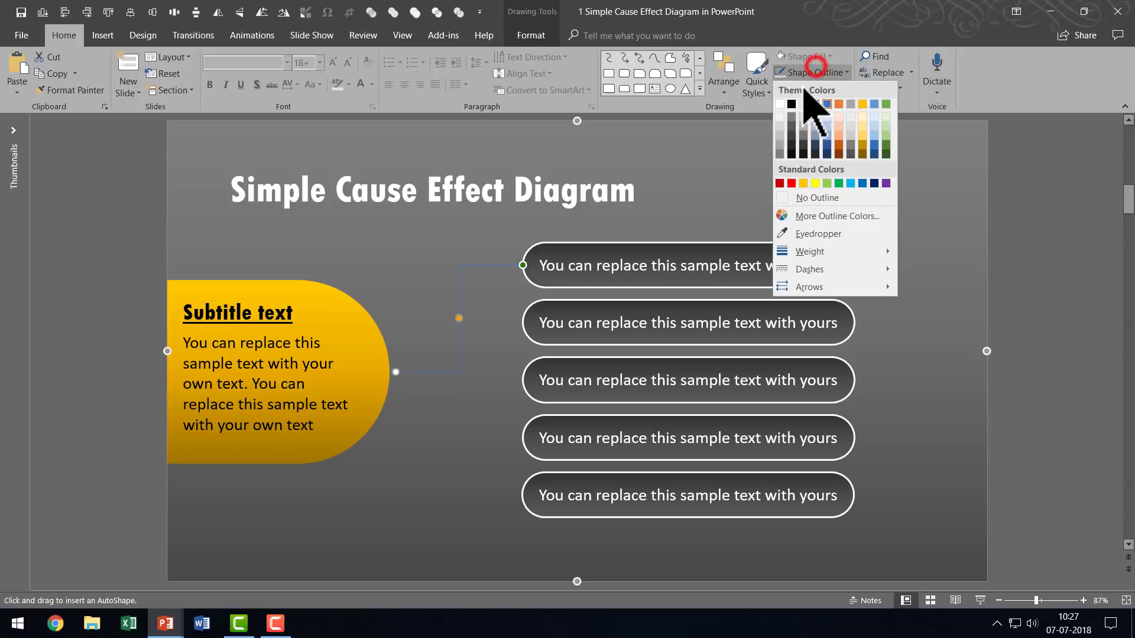
left_click(779, 104)
left_click(820, 71)
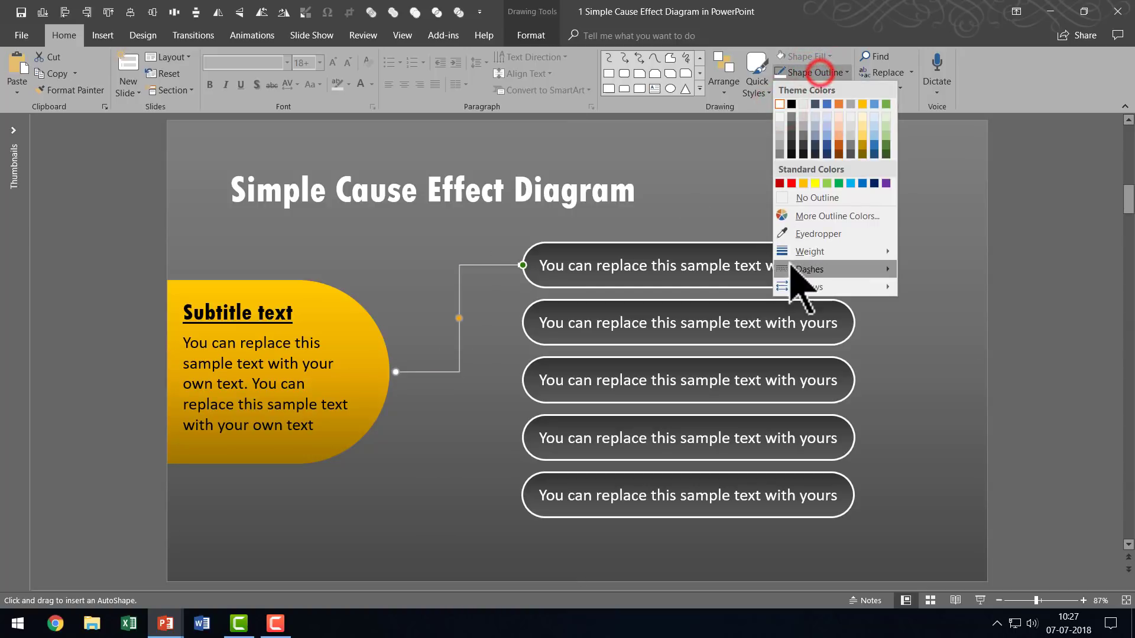
left_click(810, 253)
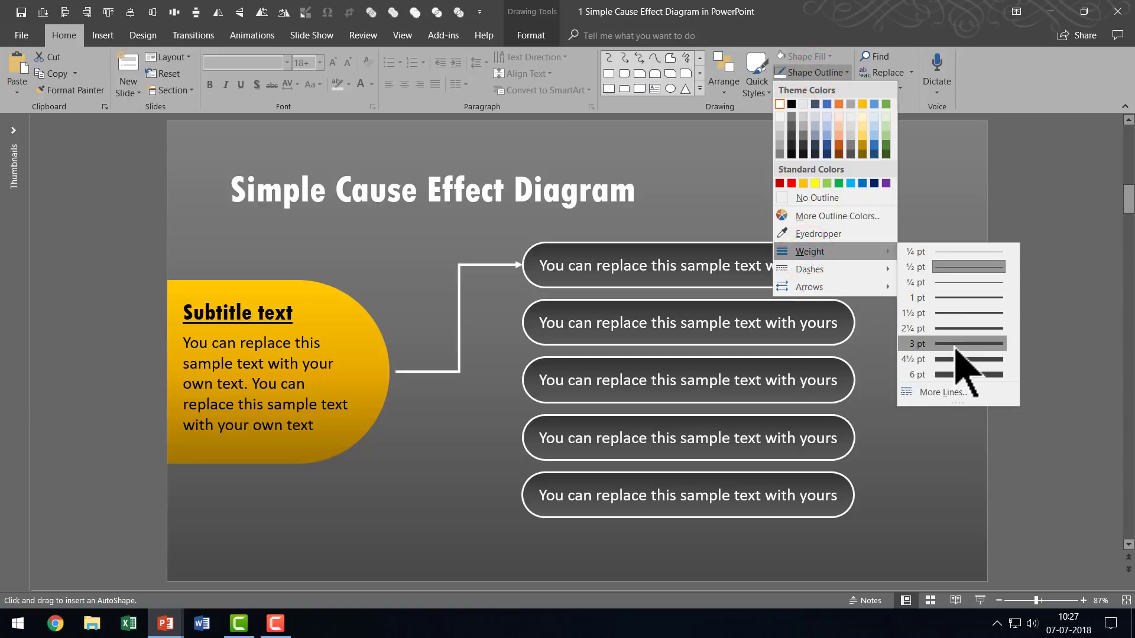
left_click(955, 348)
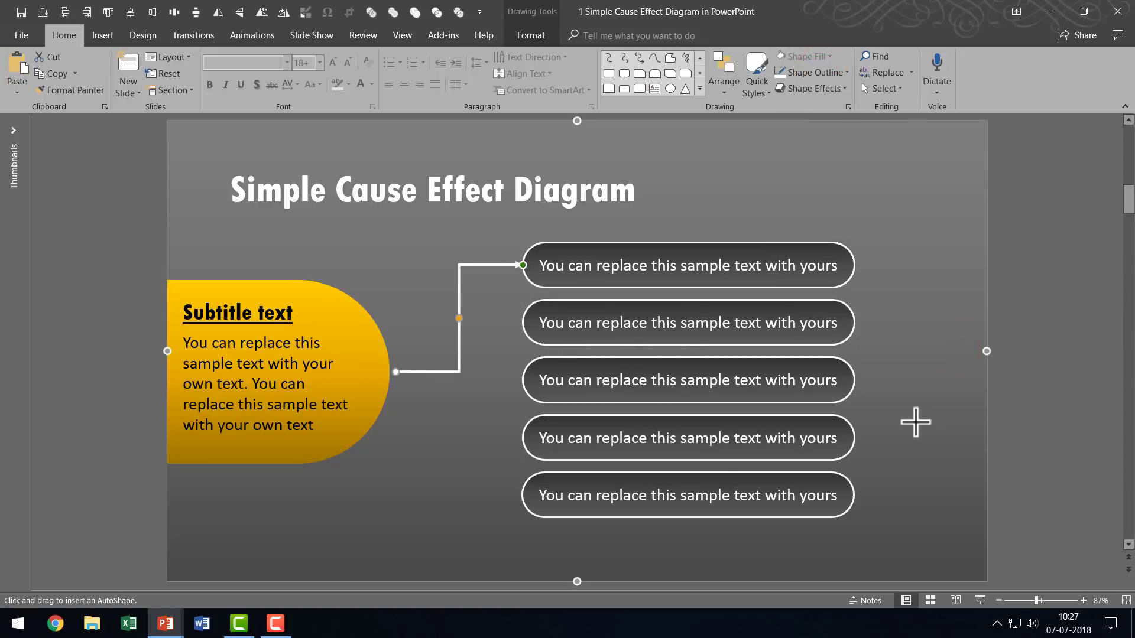
Step: Draw elbow connectors from the yellow shape to pills two through five, then select all four
left_click_drag(395, 371, 536, 318)
key("ctrl")
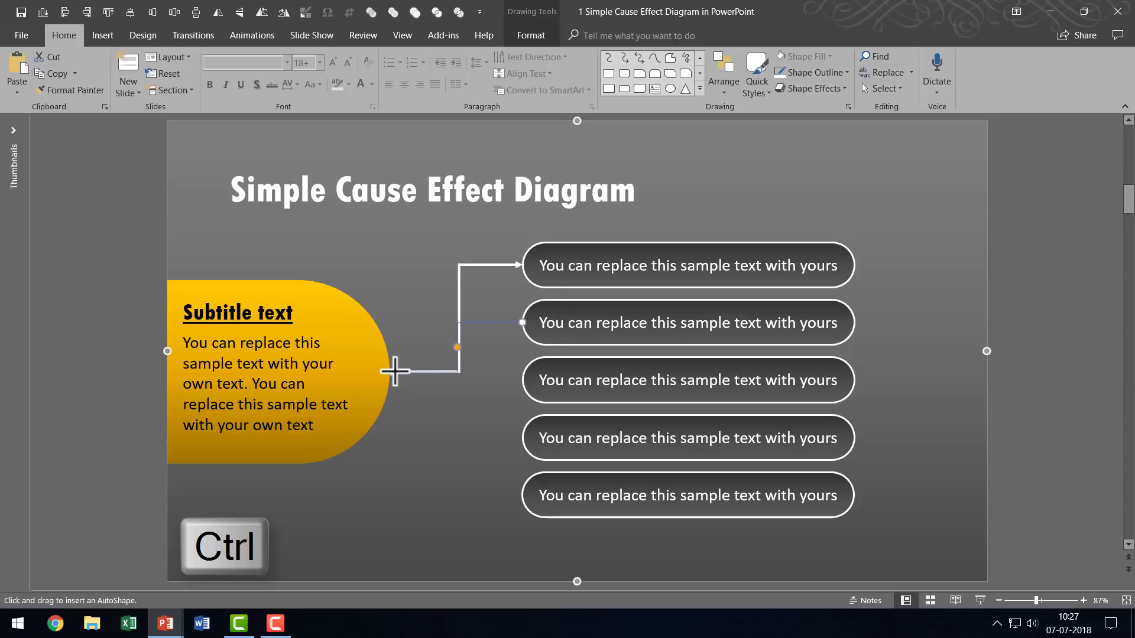
left_click_drag(392, 372, 522, 380)
left_click_drag(391, 373, 522, 439)
left_click_drag(393, 373, 522, 495)
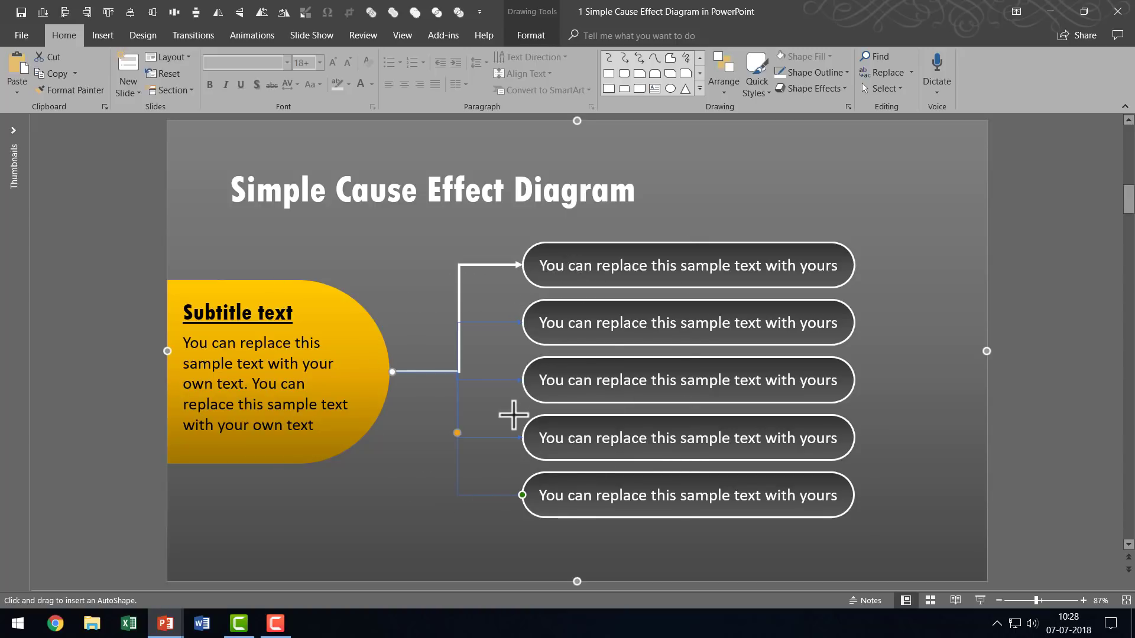
left_click(700, 88)
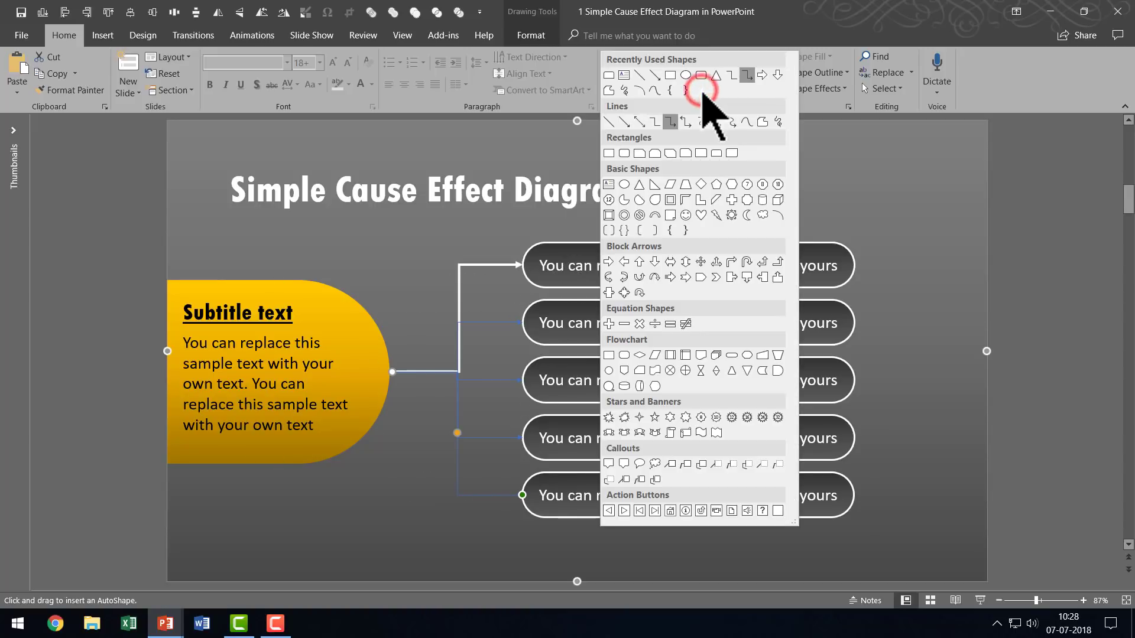
left_click(671, 122)
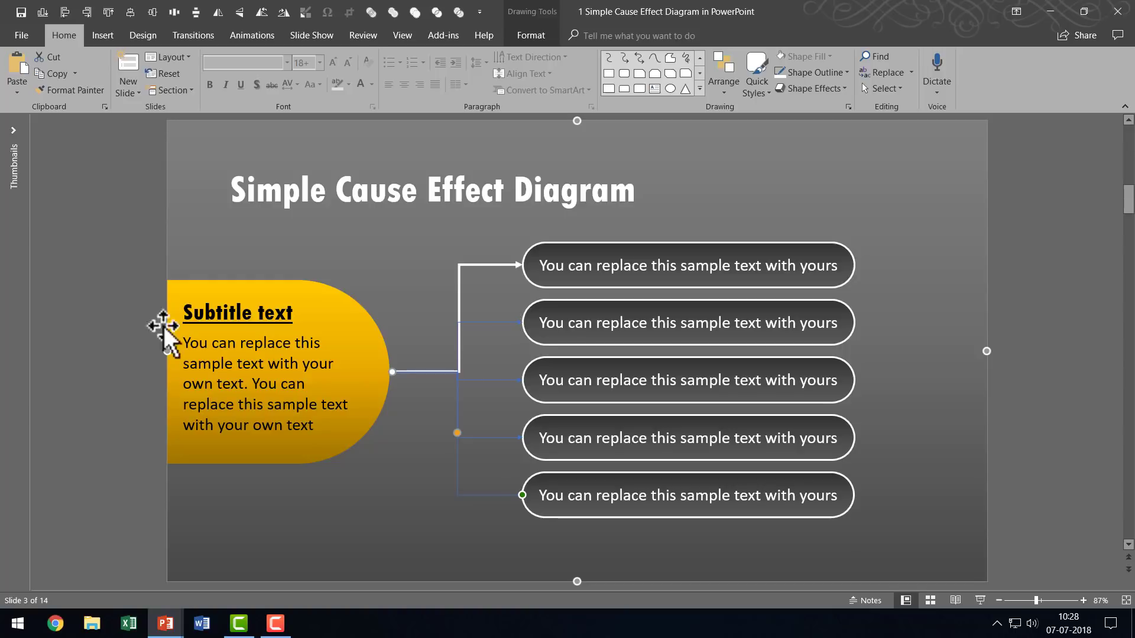
mouse_move(130, 302)
left_mouse_down()
mouse_move(467, 392)
mouse_move(580, 544)
mouse_move(578, 576)
left_mouse_up()
Step: Make the four new connectors white with a 3 pt line weight
left_click(788, 73)
left_click(805, 72)
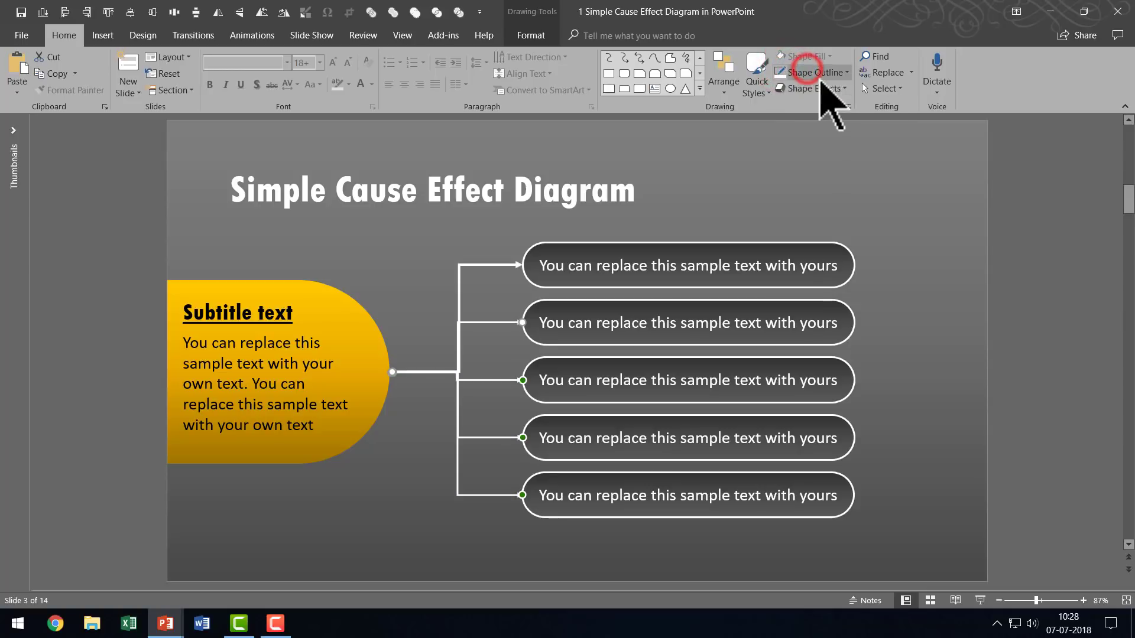
left_click(815, 251)
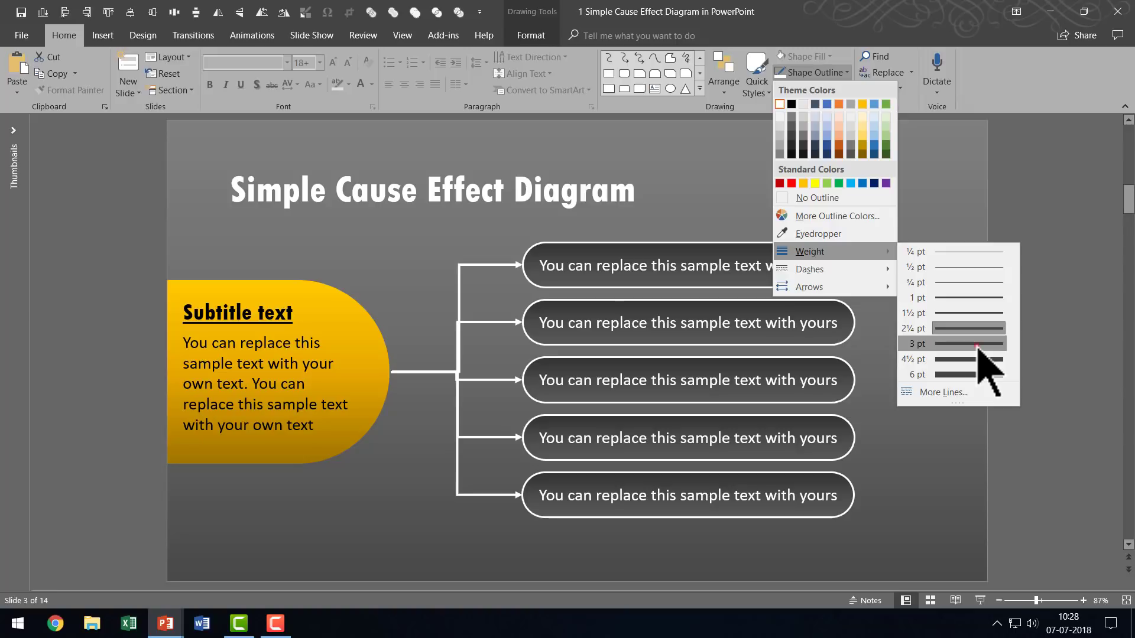
left_click(976, 344)
left_click(978, 358)
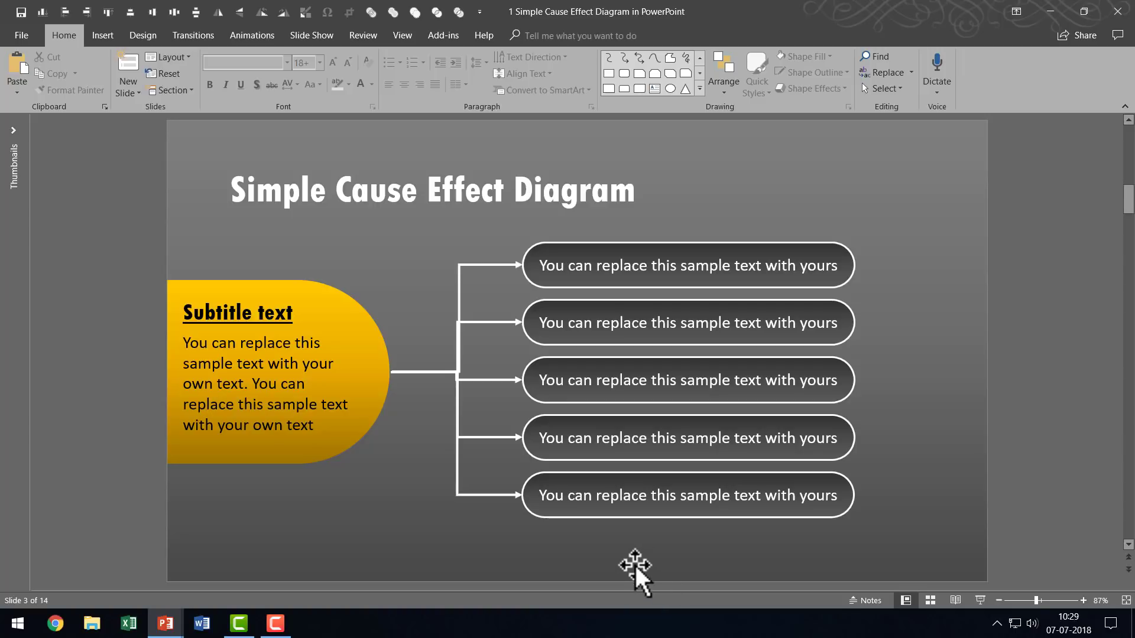
Step: Align the top and third connectors' bends so all five share one vertical trunk
left_click(460, 290)
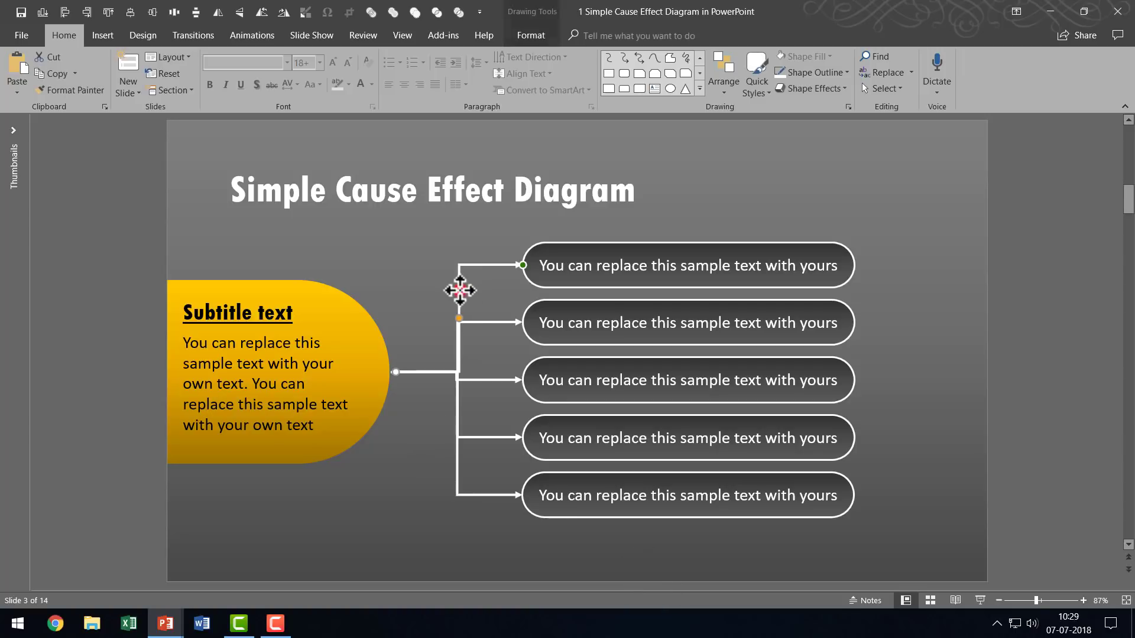
left_click(459, 321)
left_click_drag(459, 320, 456, 324)
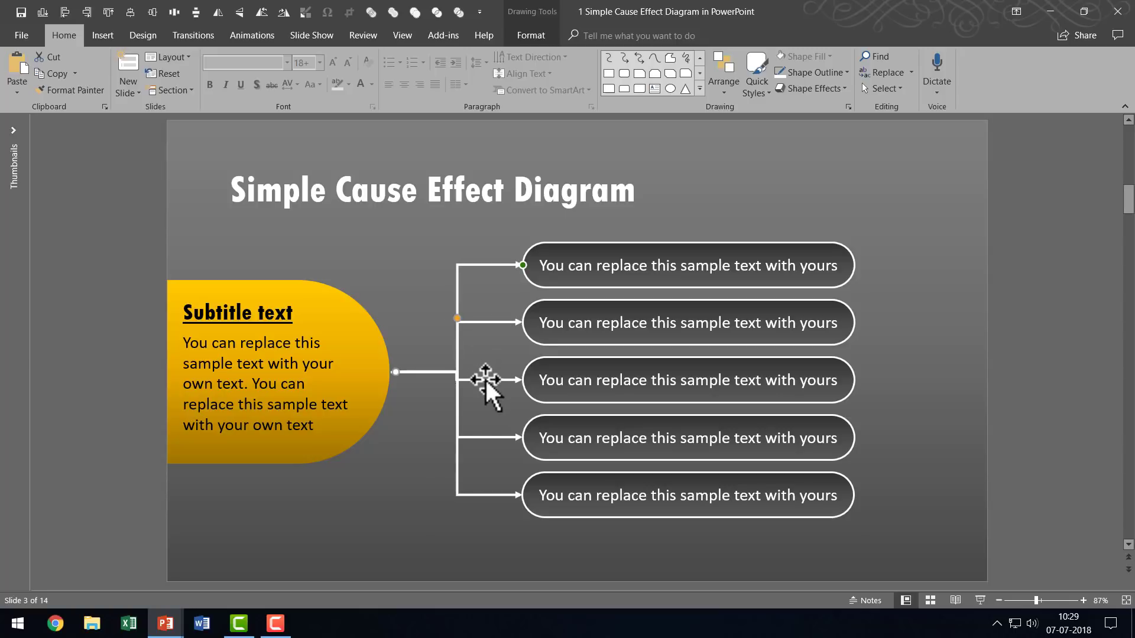
left_click(466, 384)
left_click_drag(465, 385, 459, 377)
left_click(1034, 393)
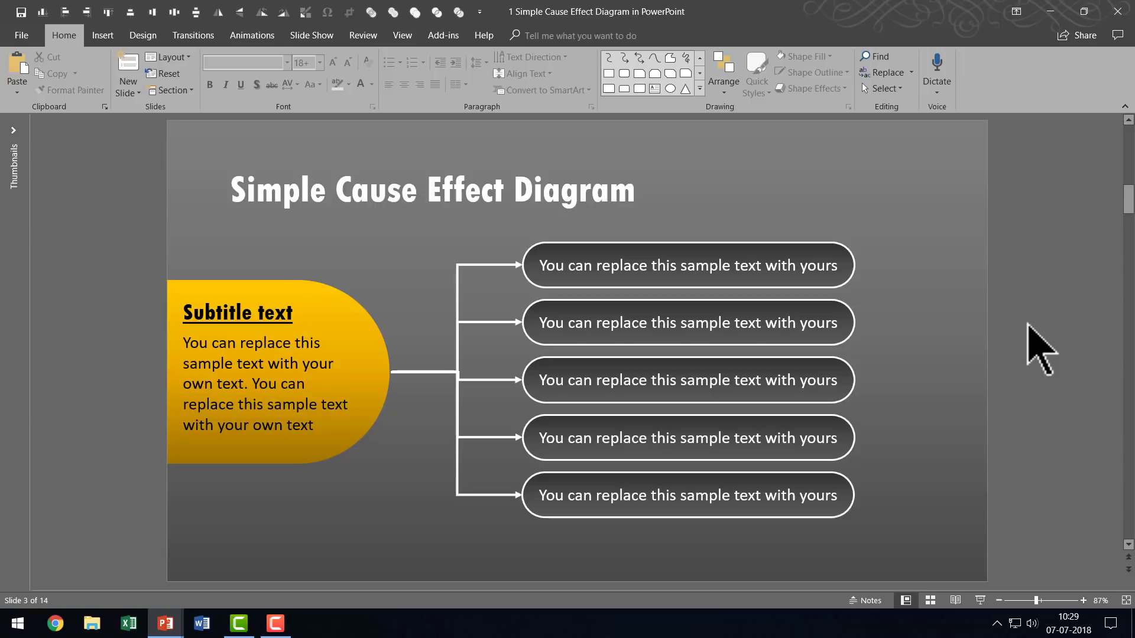
Step: Give the yellow shape group a Wipe From Left entrance, with the Animation Pane shown
left_click(359, 328)
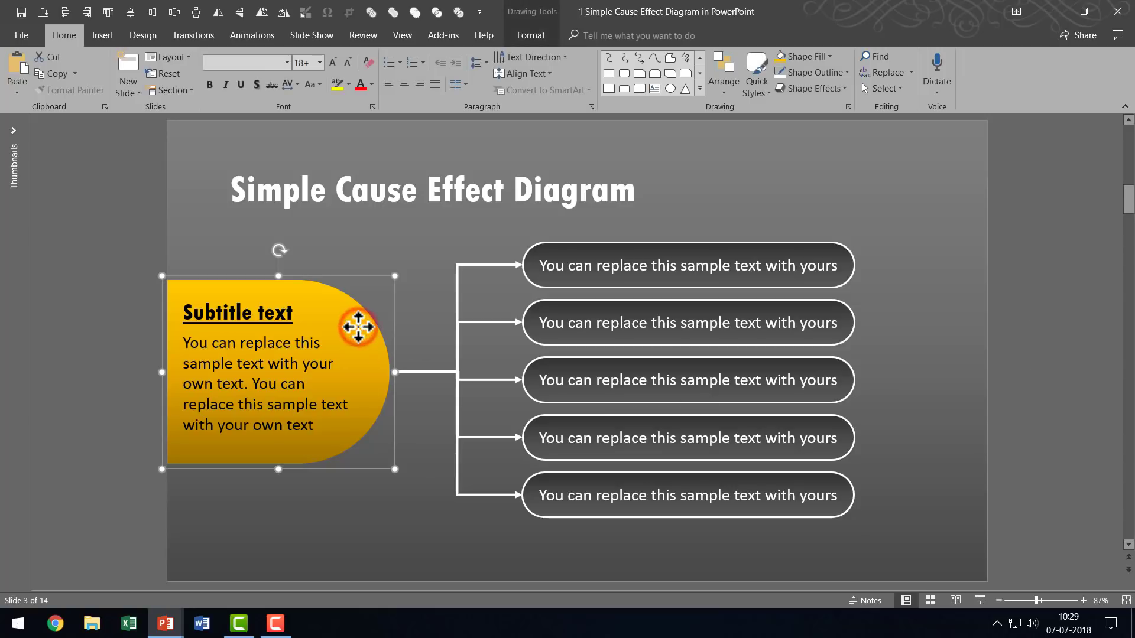
left_click(266, 36)
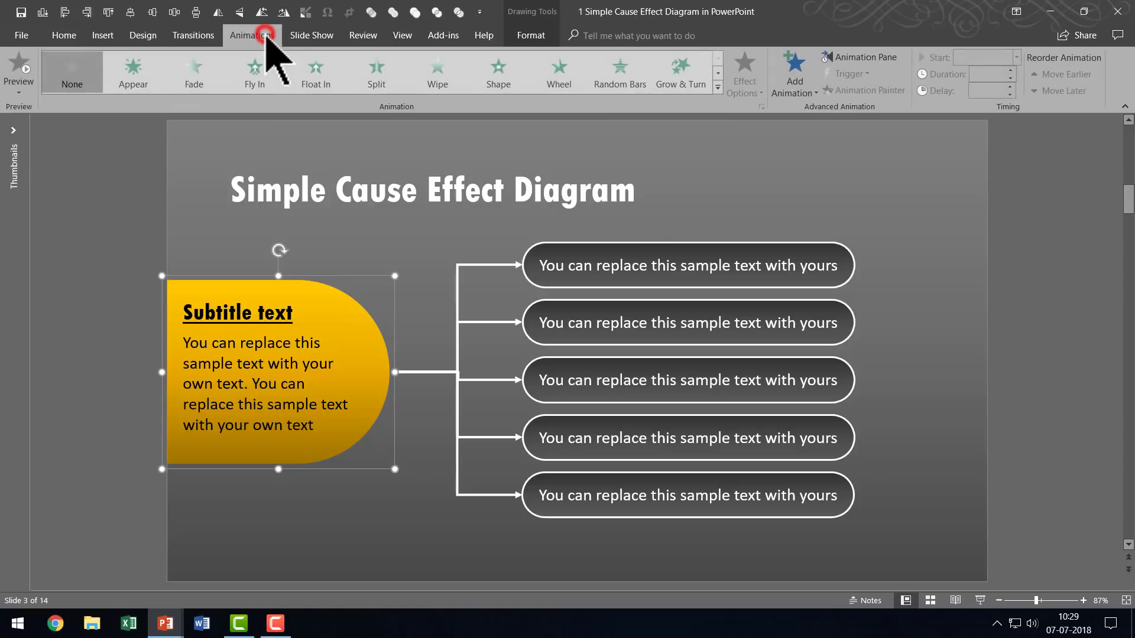
left_click(885, 57)
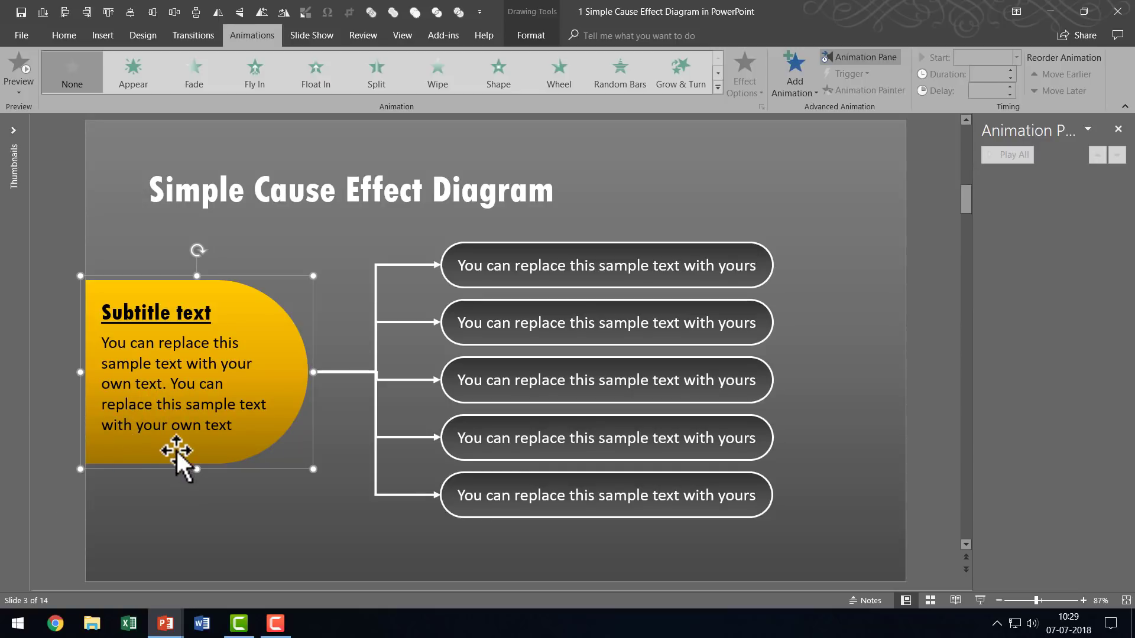
left_click(438, 74)
left_click(746, 74)
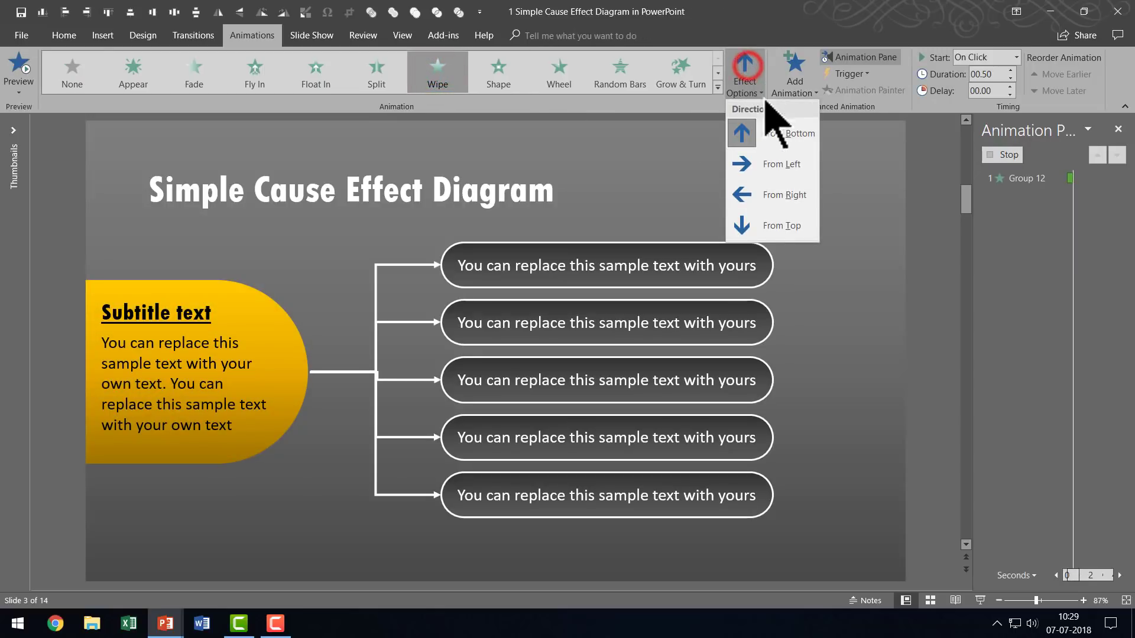
left_click(778, 169)
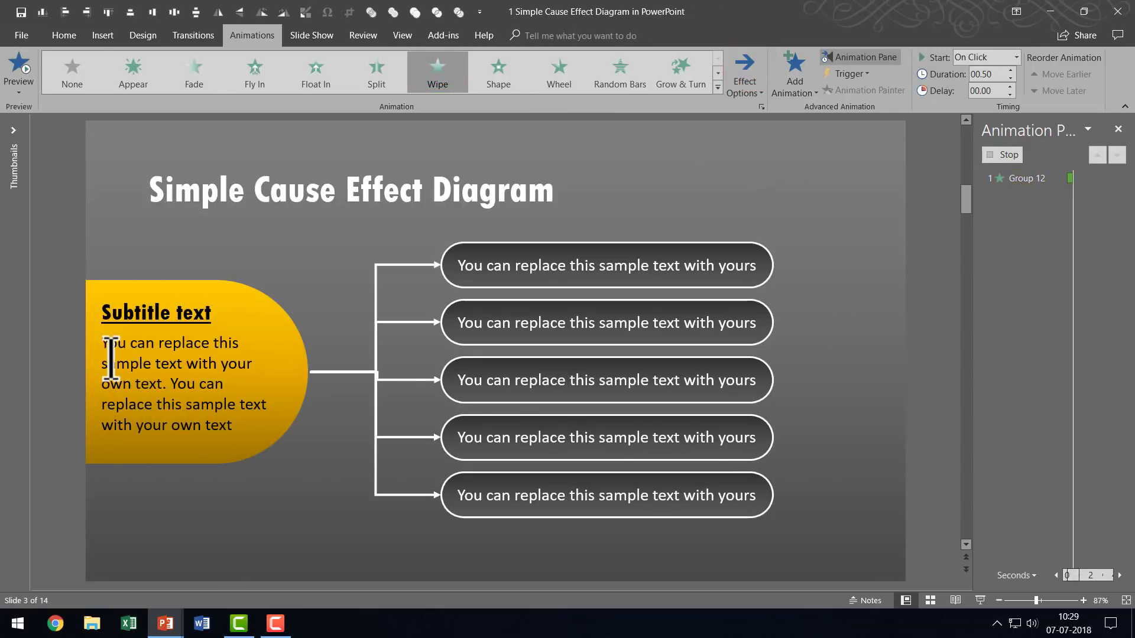
left_click(414, 304)
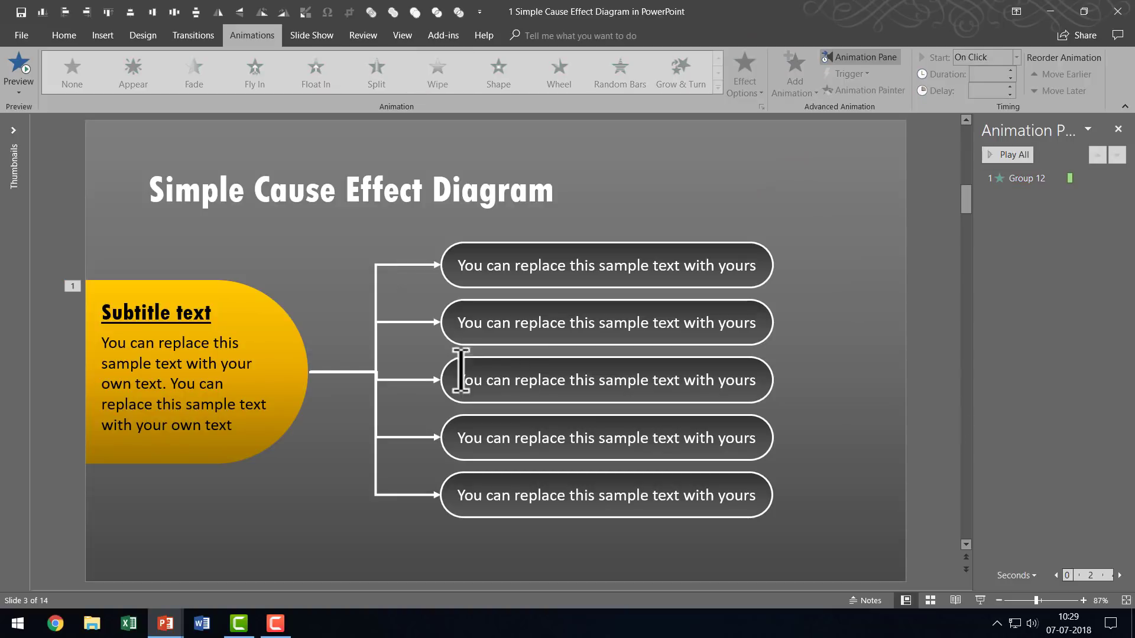
Step: Give the top elbow connector a Wipe From Left entrance
left_click(413, 261)
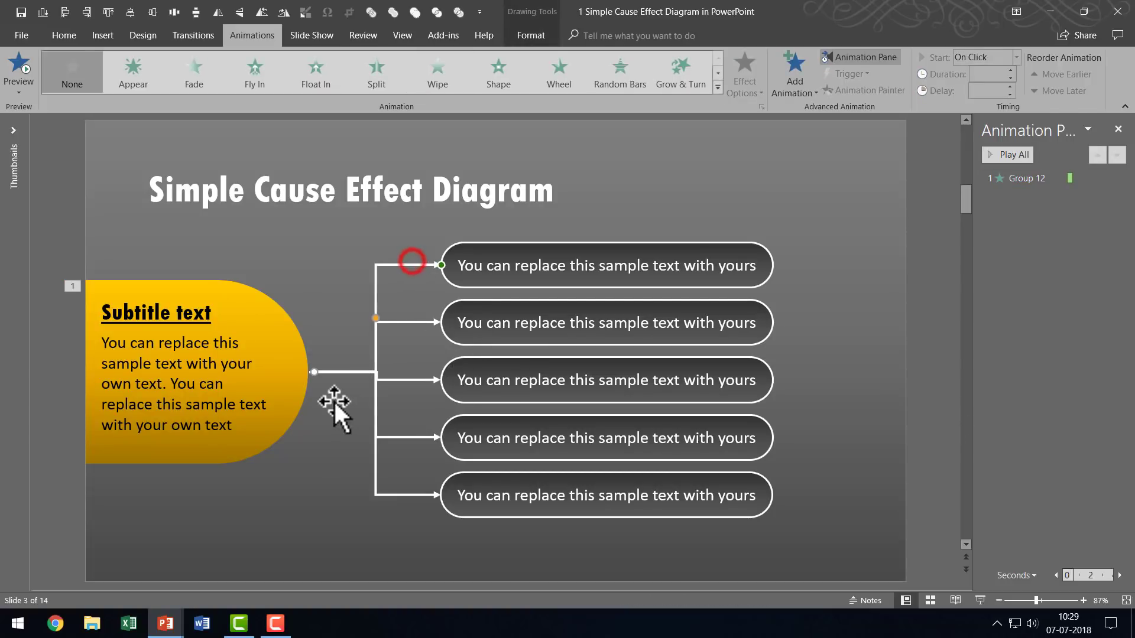
left_click(440, 72)
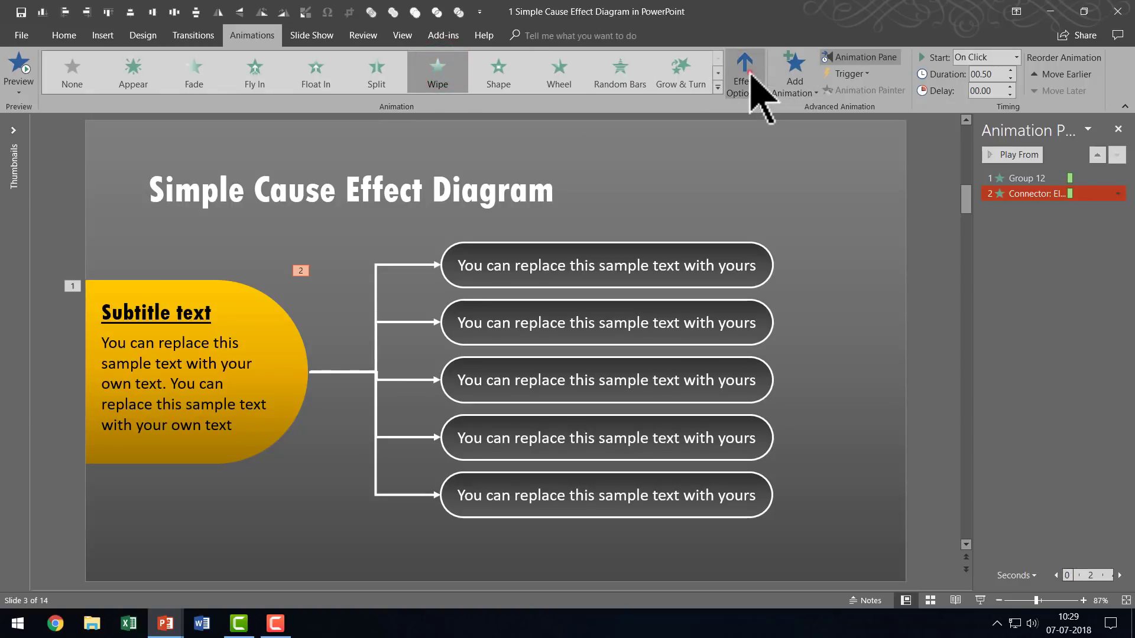
left_click(759, 87)
left_click(794, 165)
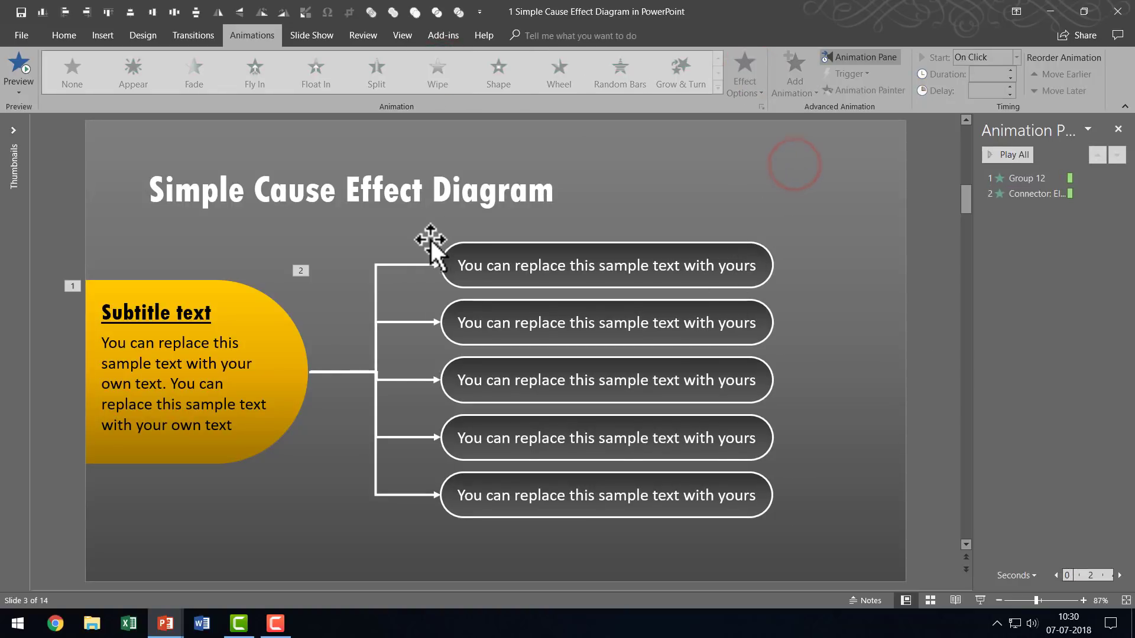
Step: Give the top pill a Fade entrance starting After Previous, then preview from Group 12
left_click(463, 248)
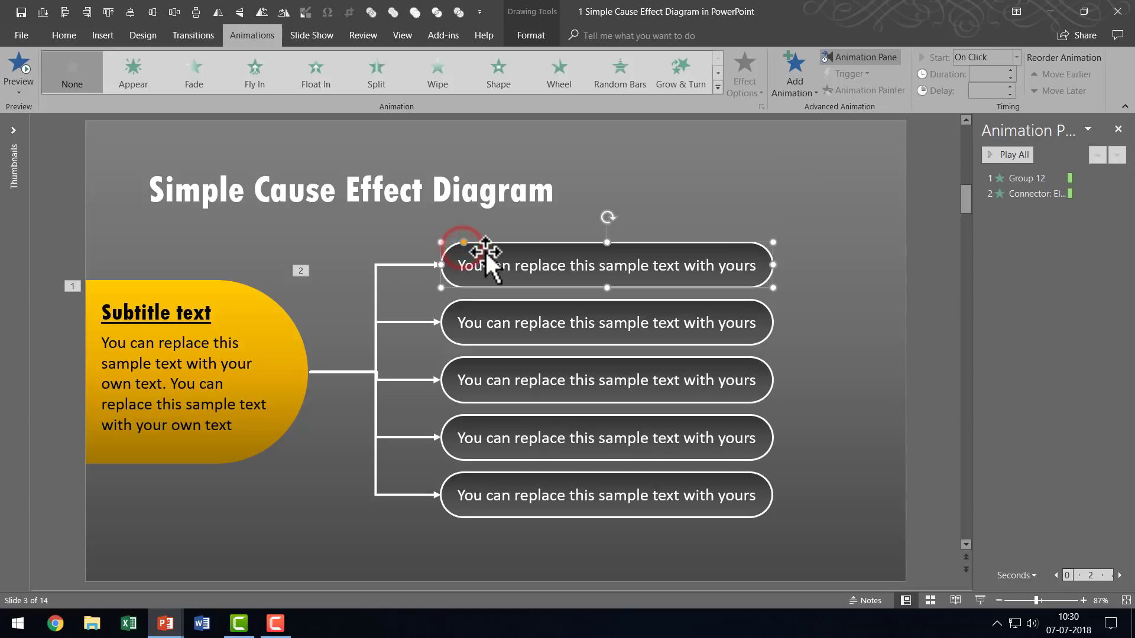
left_click(201, 88)
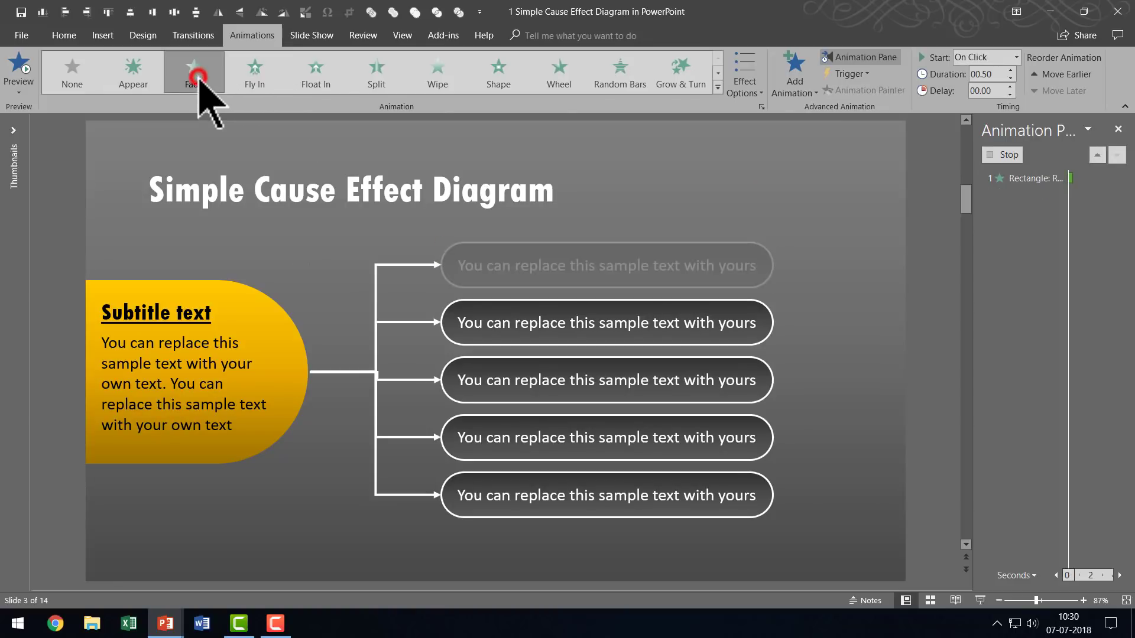
left_click(978, 57)
left_click(981, 99)
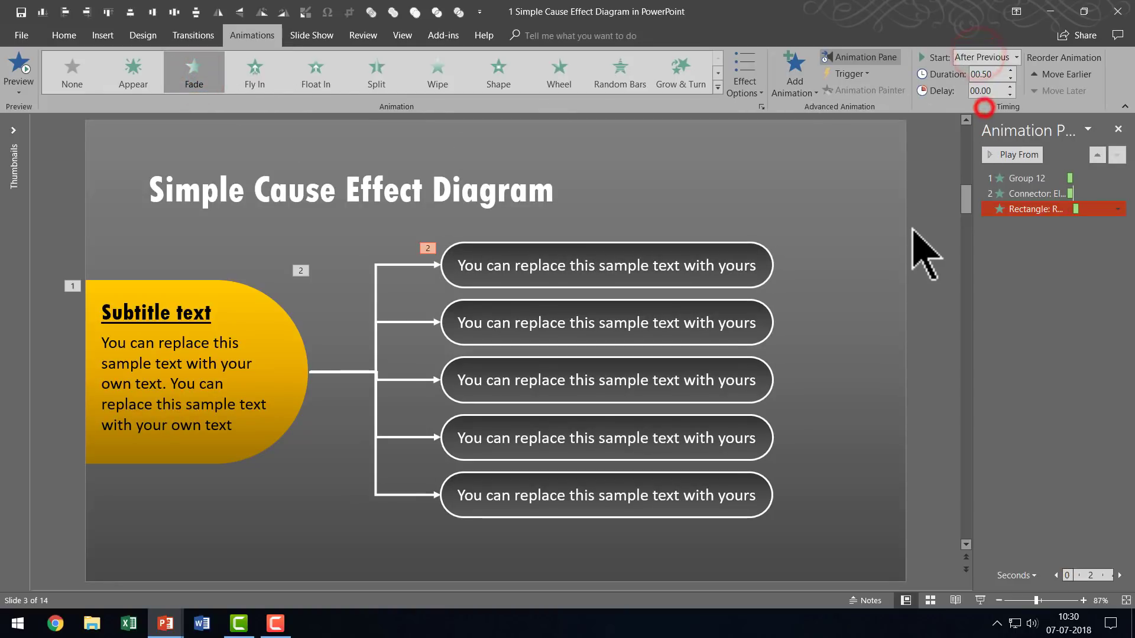
left_click(1022, 178)
left_click(1028, 155)
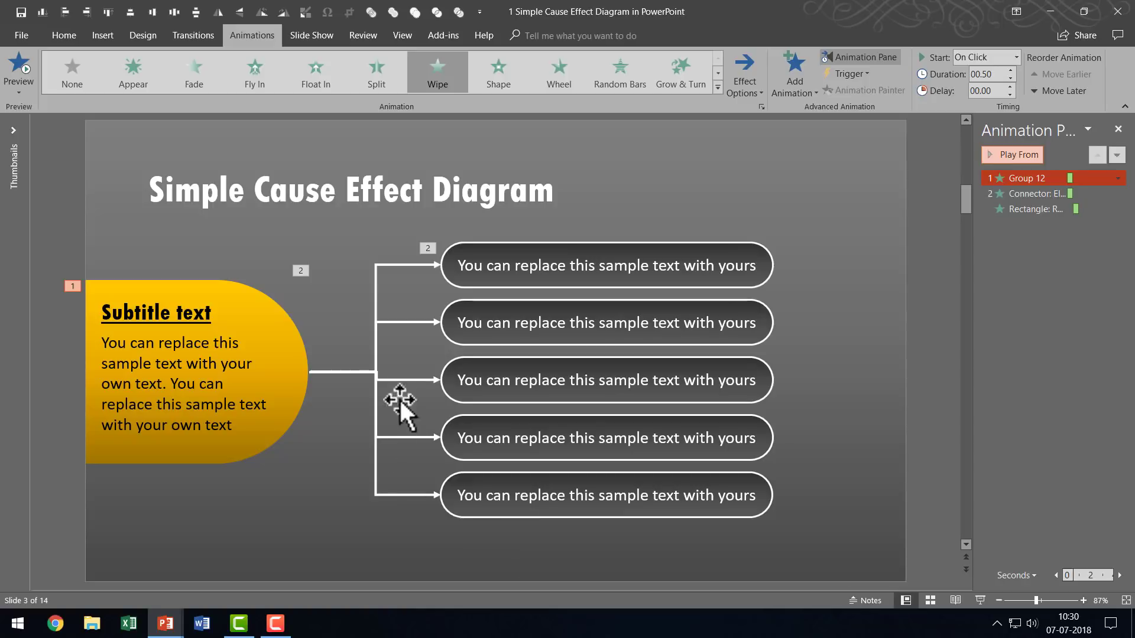
Step: Give the other four connectors a Wipe From Left entrance, each starting On Click
left_click(421, 322)
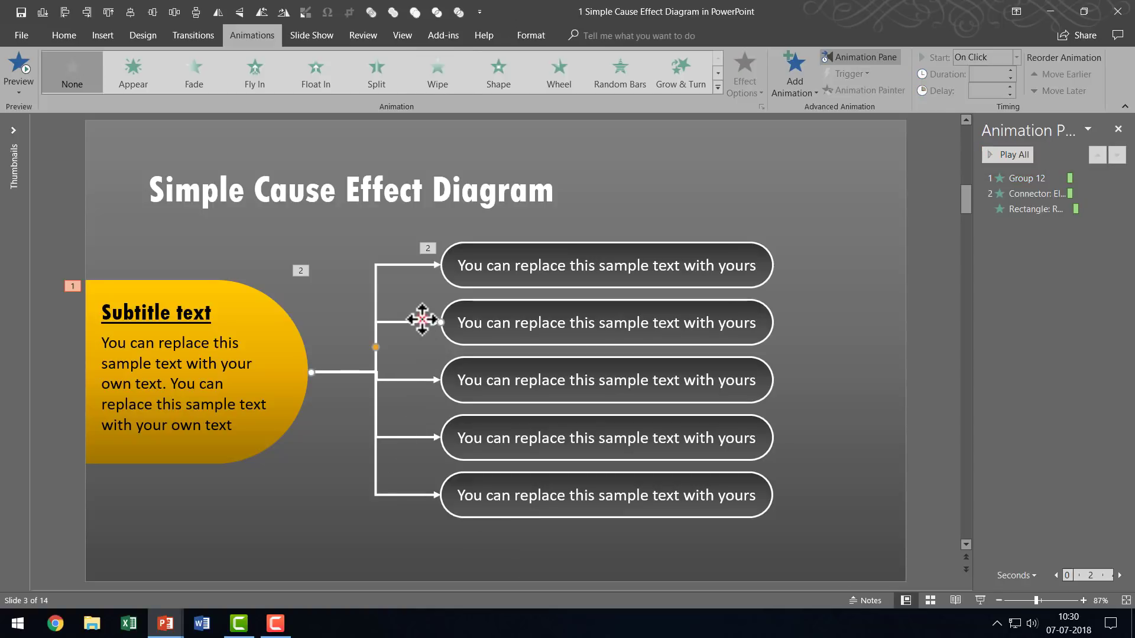
left_click(415, 379, "shift")
left_click(414, 439, "shift")
left_click(407, 496, "shift")
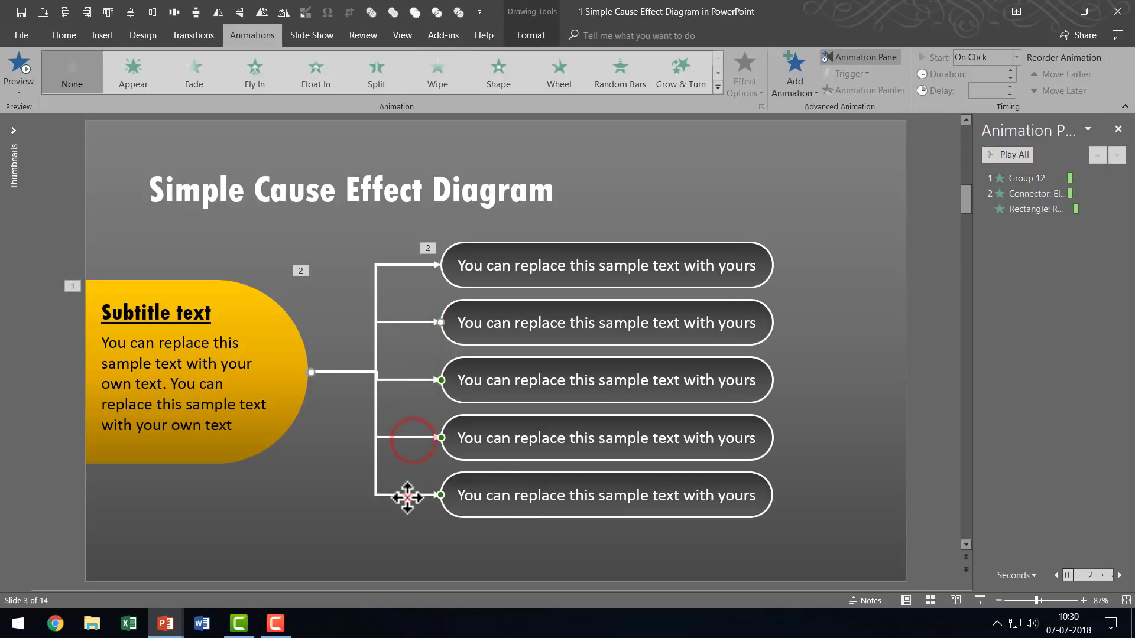
left_click(438, 77)
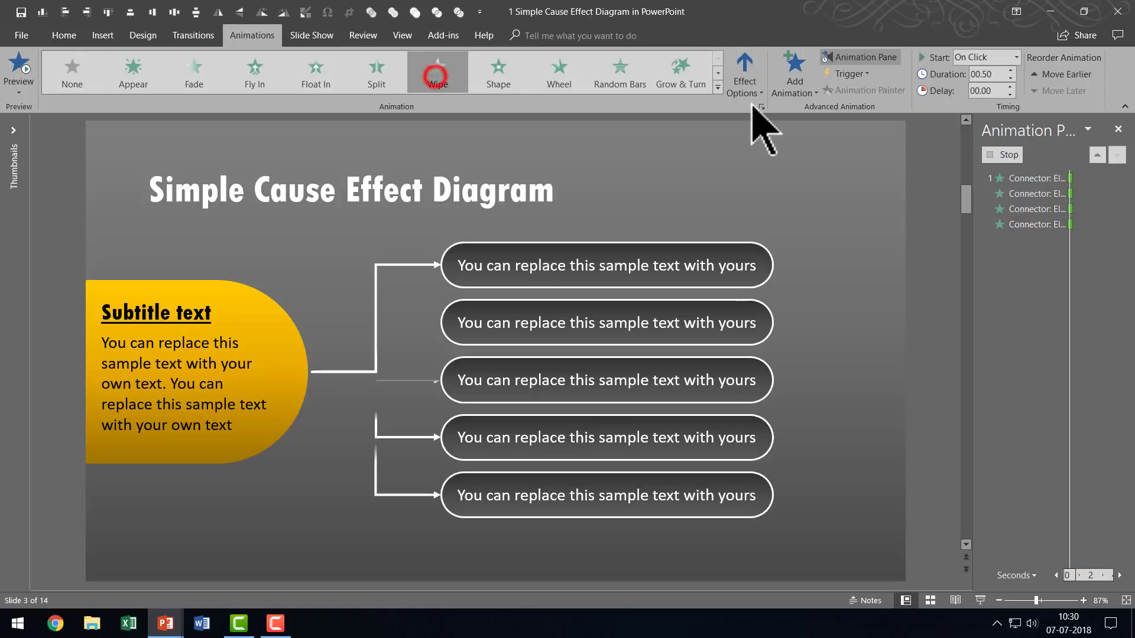
left_click(744, 73)
left_click(761, 156)
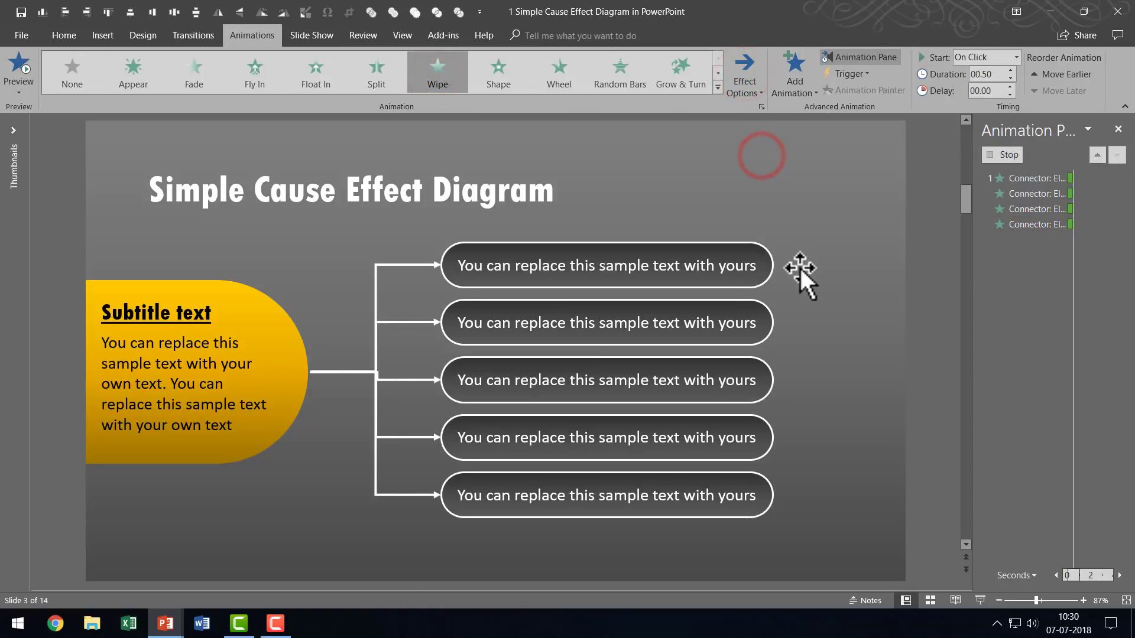
left_click(972, 57)
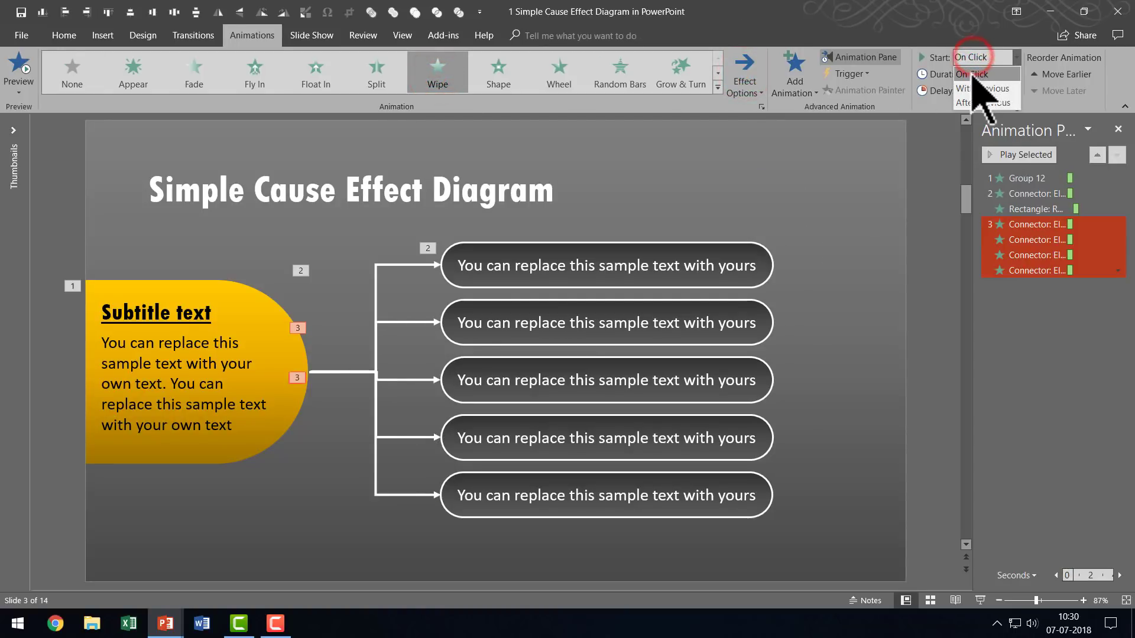
left_click(973, 74)
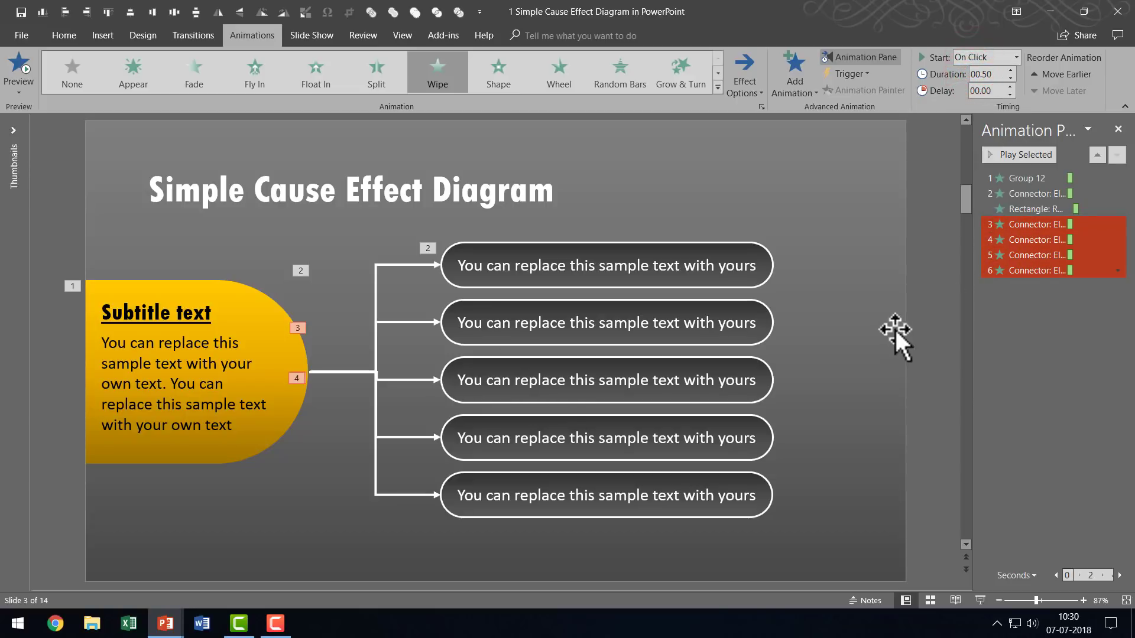
Step: Select the second through fifth pills together
left_click(685, 305)
left_click(680, 366, "shift")
left_click(677, 437, "shift")
left_click(674, 490, "shift")
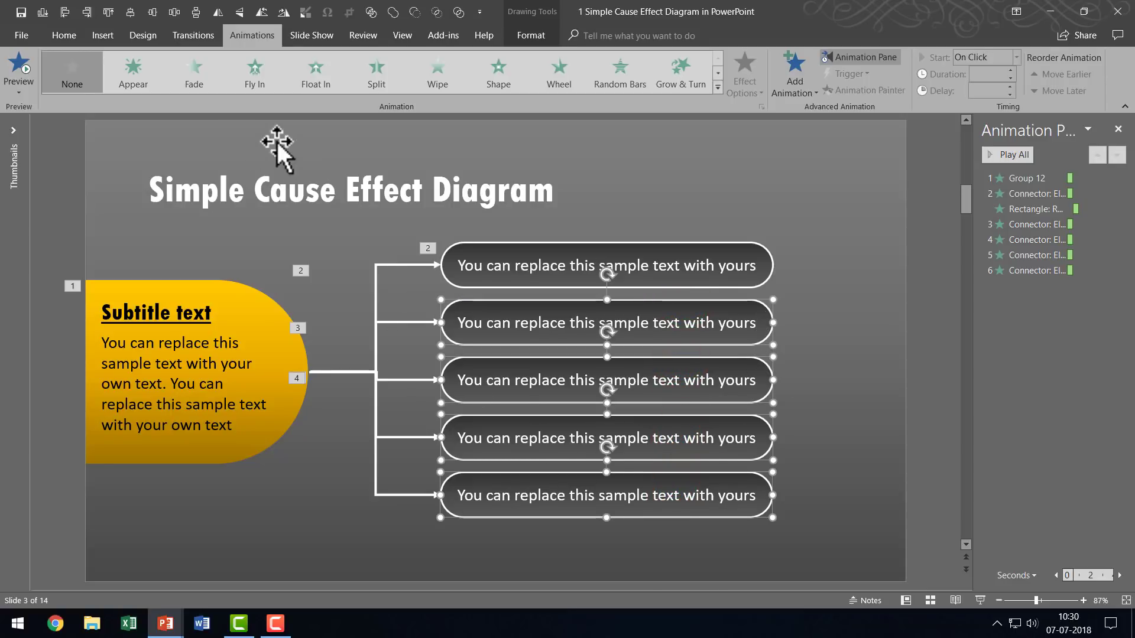
Step: Give the four selected pills a Fade entrance starting After Previous
left_click(210, 67)
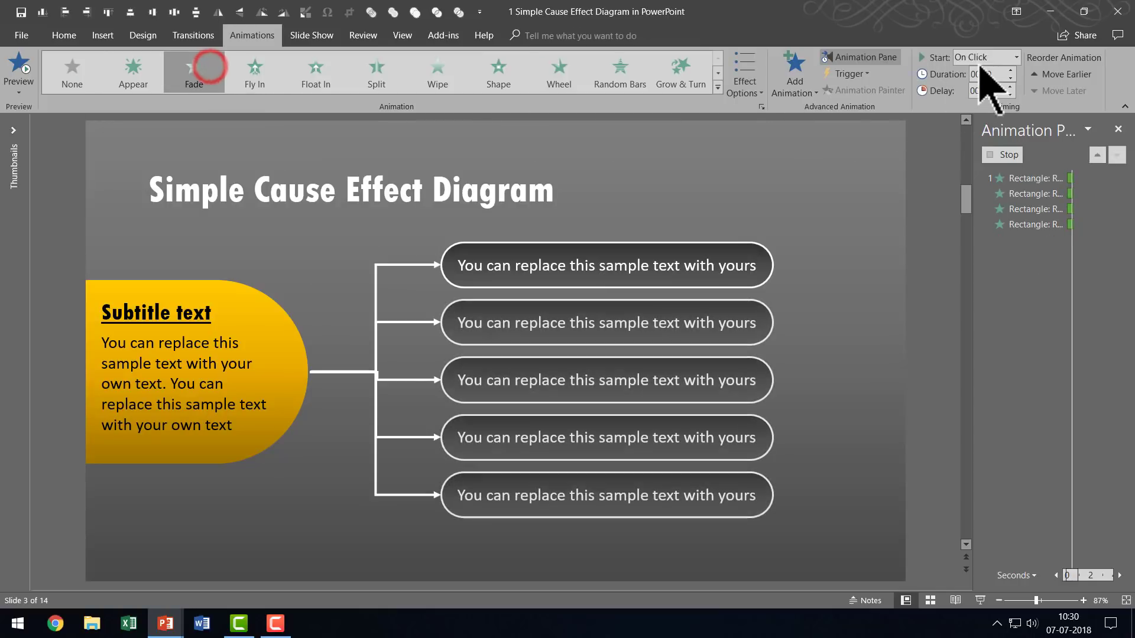
left_click(986, 56)
left_click(989, 102)
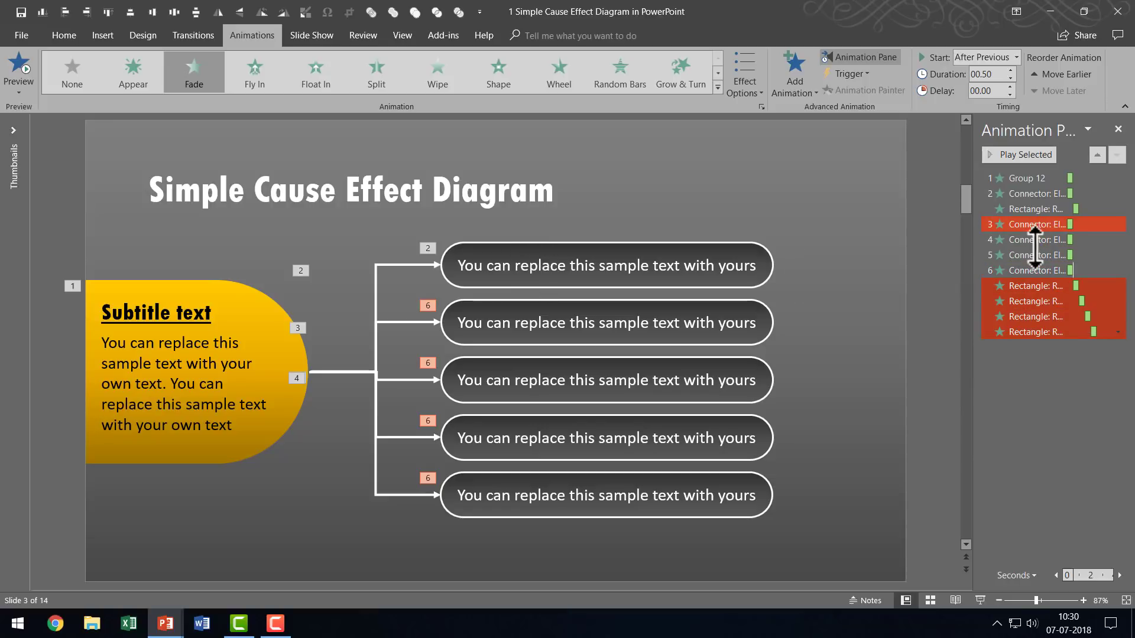
Step: Reorder the Animation Pane so each pill's fade follows its own connector's wipe
left_click(1034, 287)
left_click_drag(1035, 287, 1035, 286)
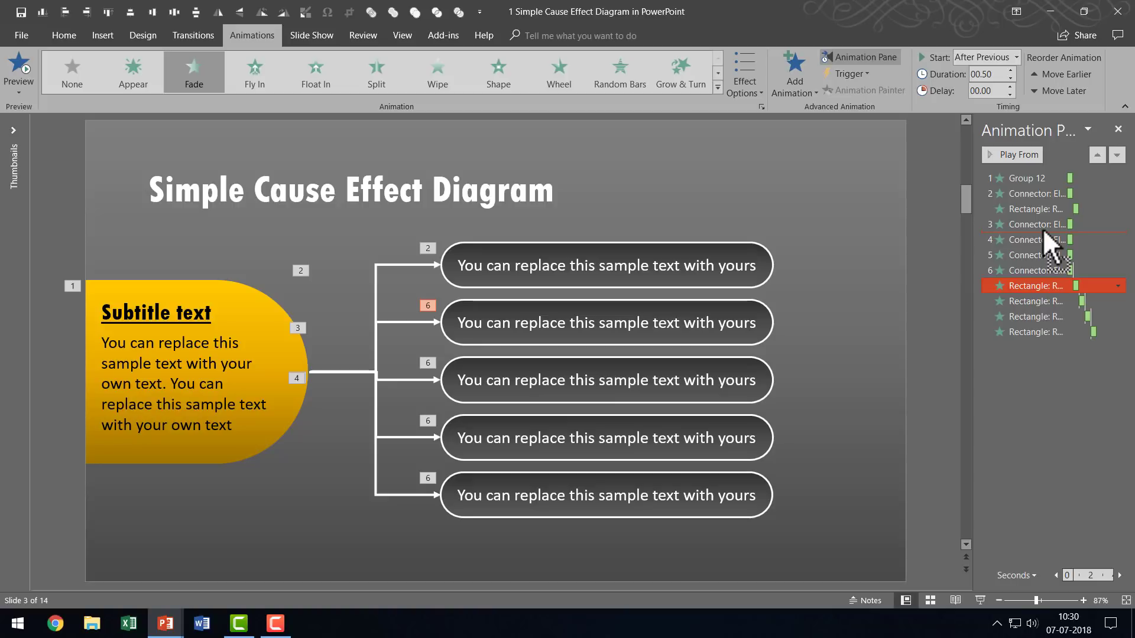
left_click_drag(1043, 228, 1042, 228)
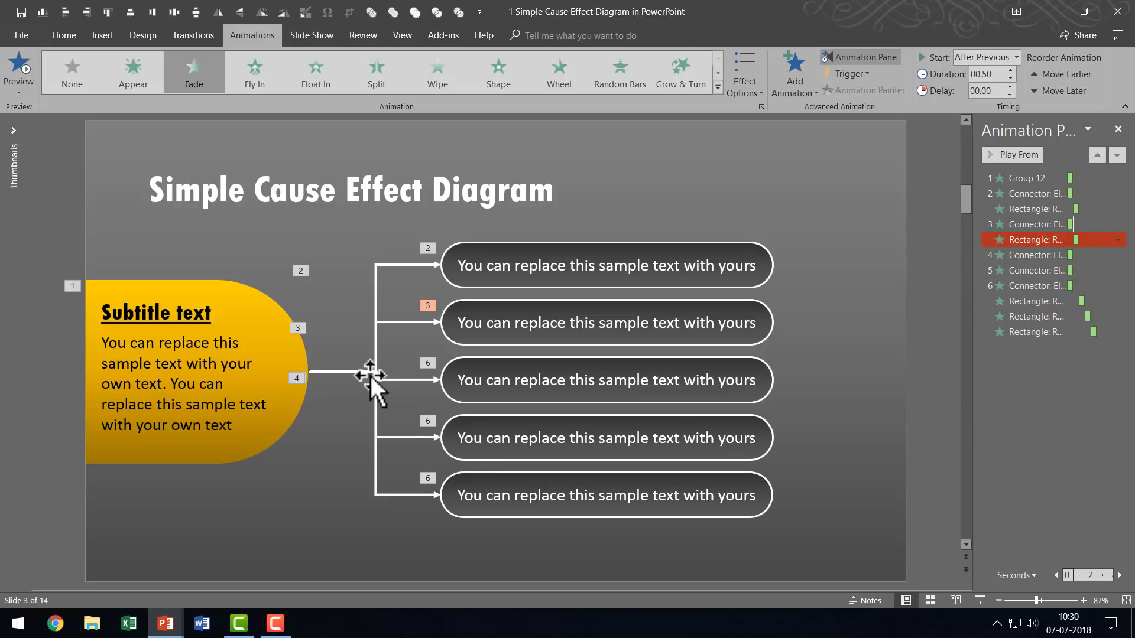
left_click_drag(1032, 302, 1052, 263)
left_click_drag(1032, 317, 1040, 296)
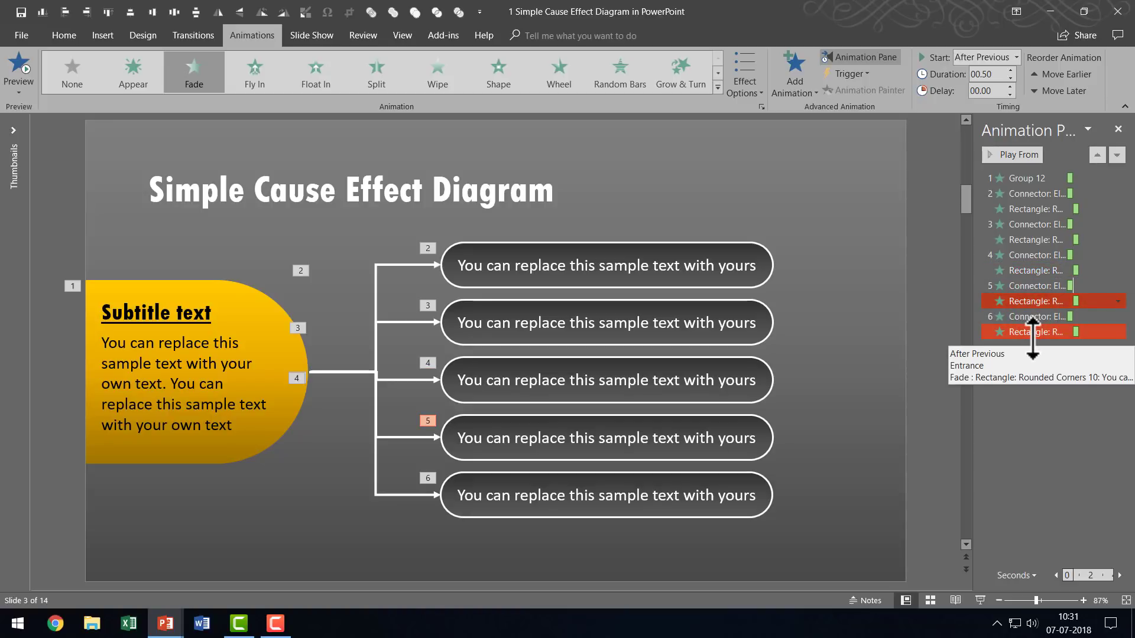